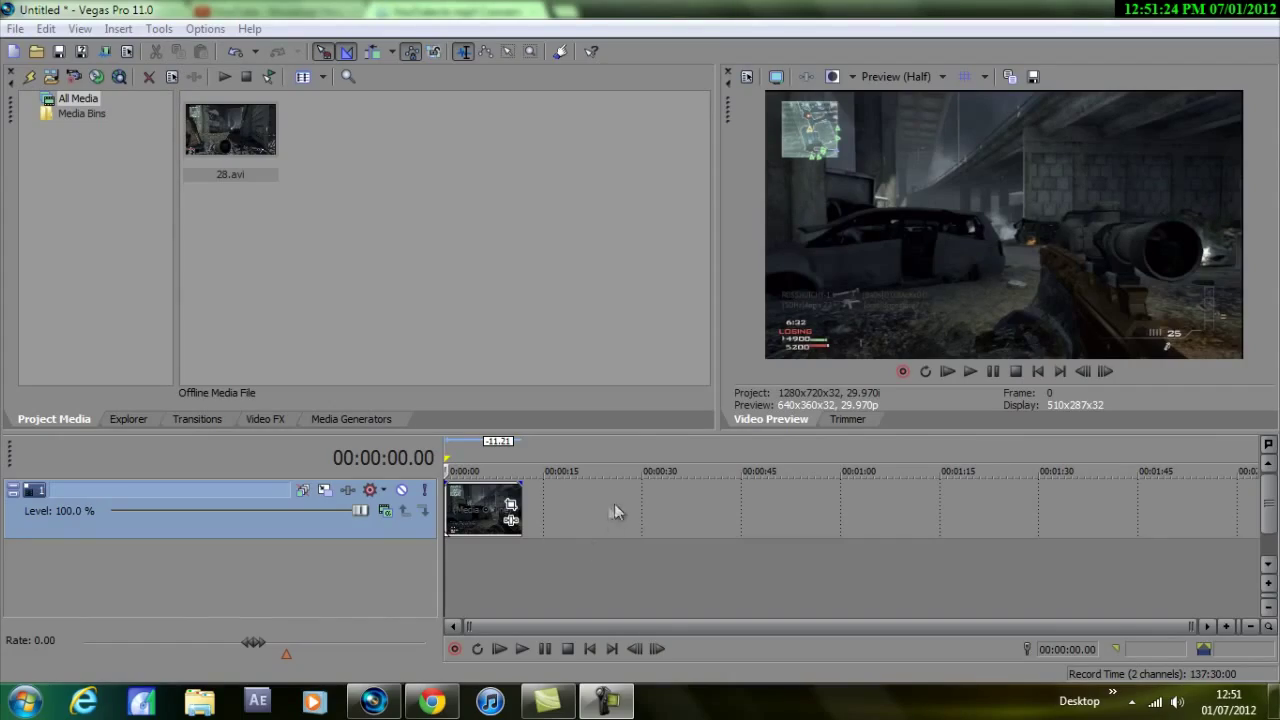
# Duplicate the video track that holds the 28.avi clip
pyautogui.rightClick(380, 526)
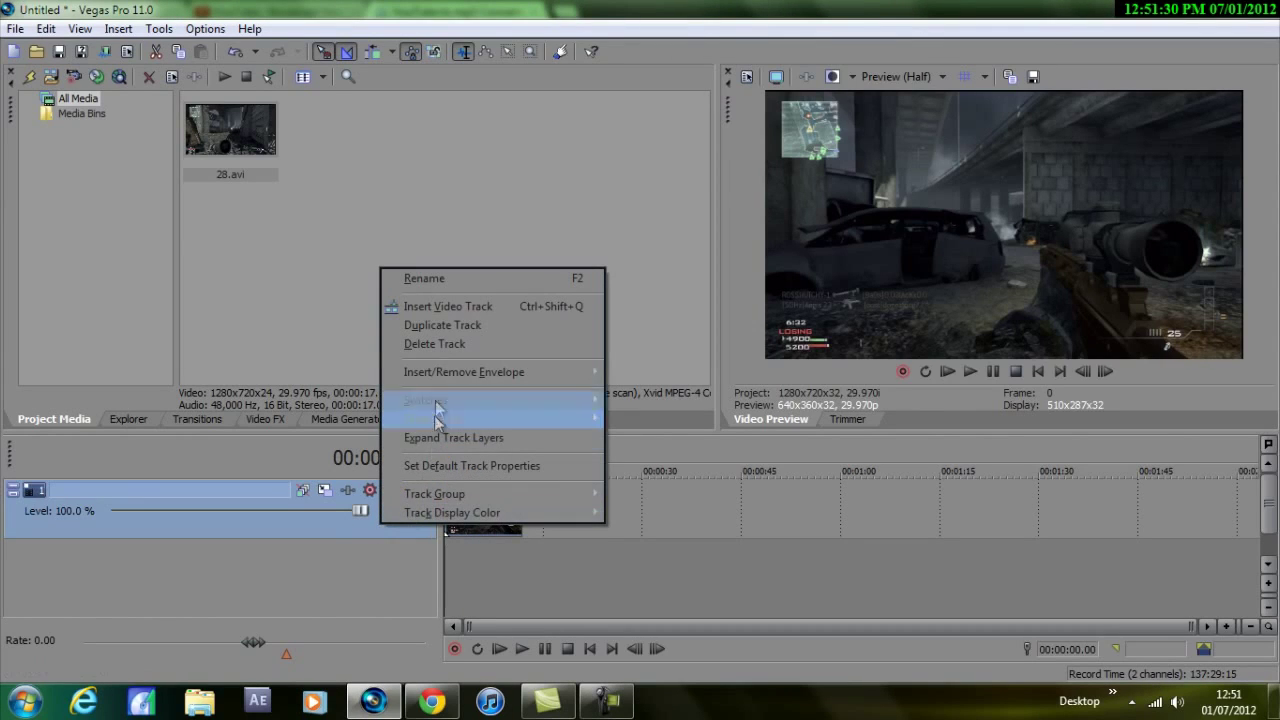
pyautogui.click(450, 335)
pyautogui.click(482, 585)
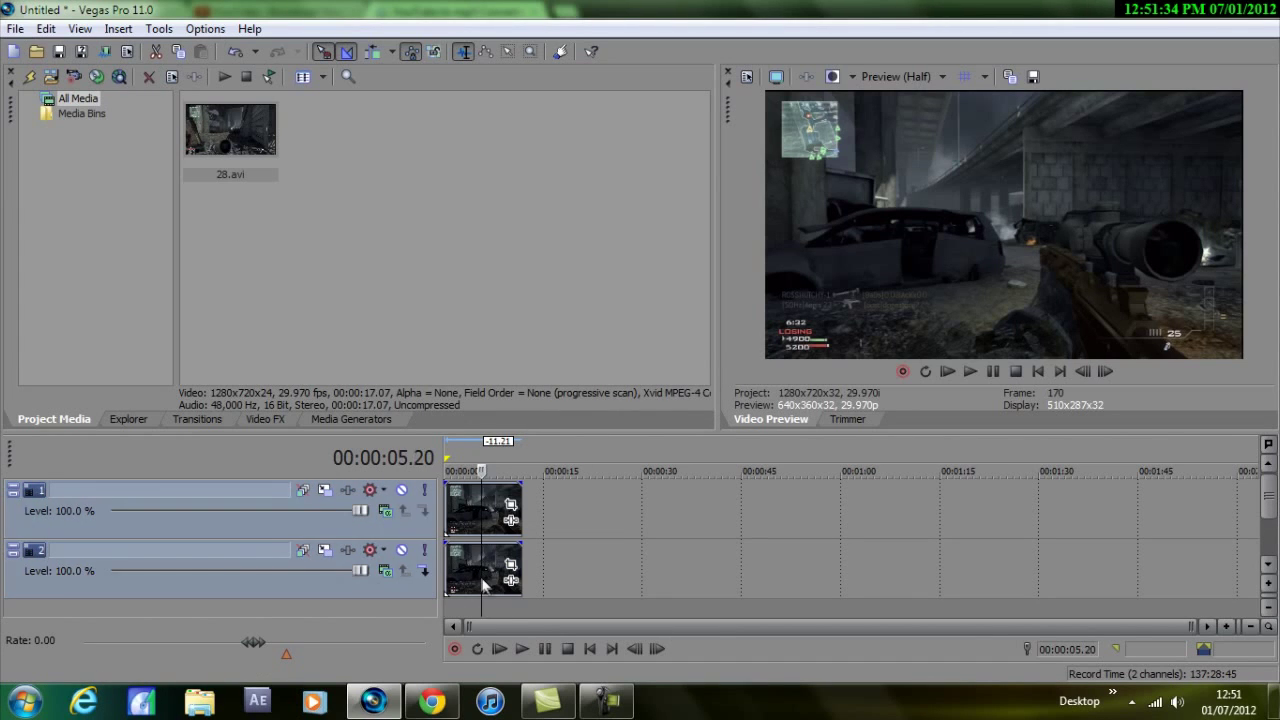
pyautogui.click(483, 518)
pyautogui.click(467, 502)
pyautogui.click(450, 556)
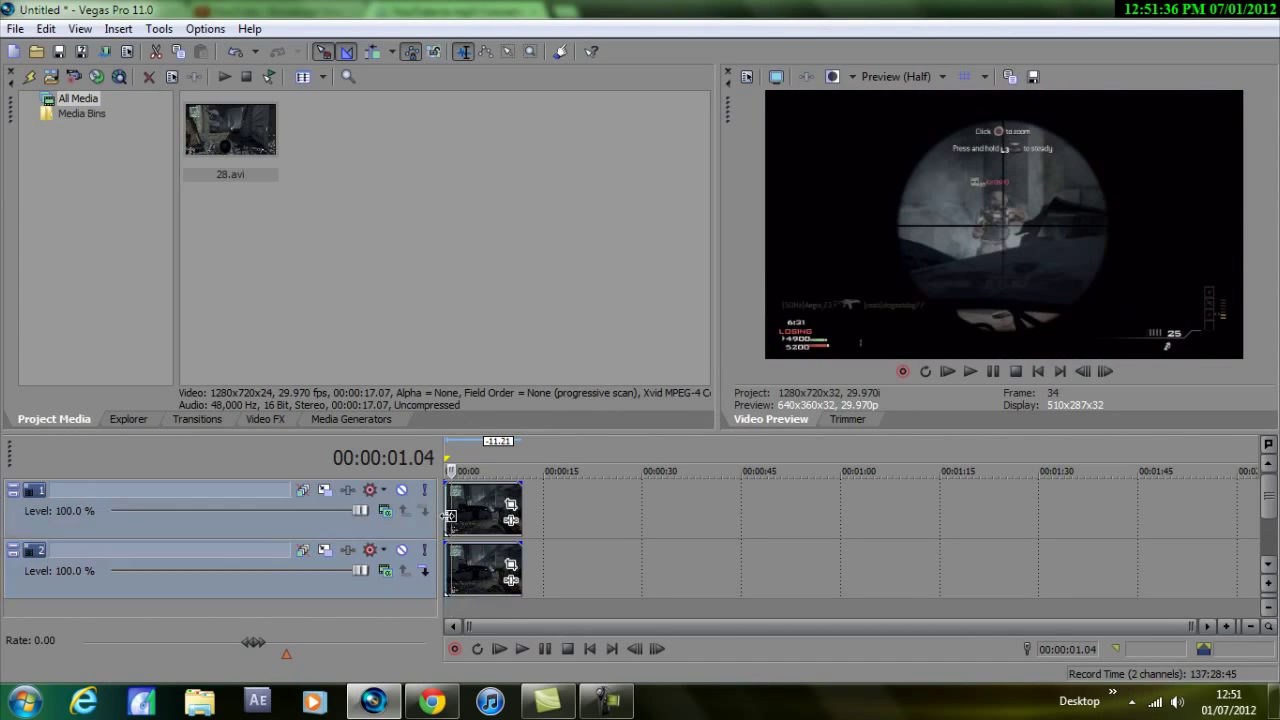
pyautogui.click(449, 511)
pyautogui.click(449, 556)
pyautogui.click(450, 511)
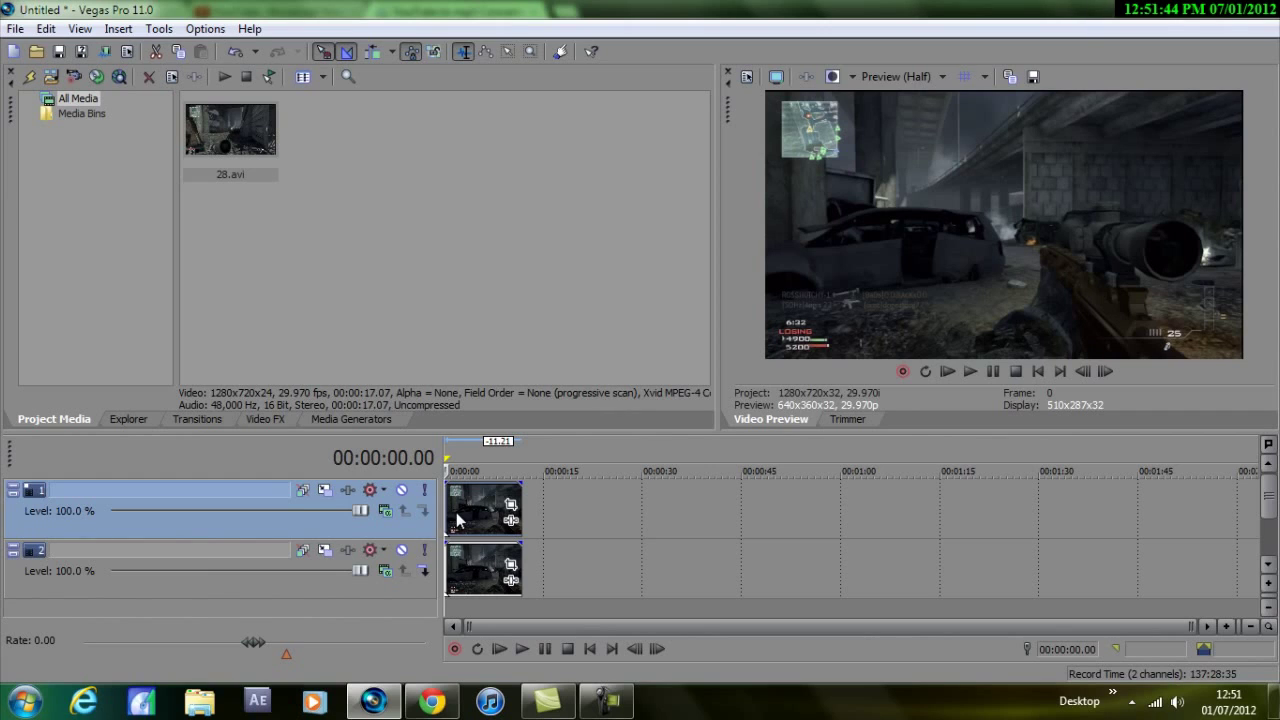
# Split the upper track's clip at the first scoped shot, 00:00:01.04, and delete the section before it
pyautogui.press('space')
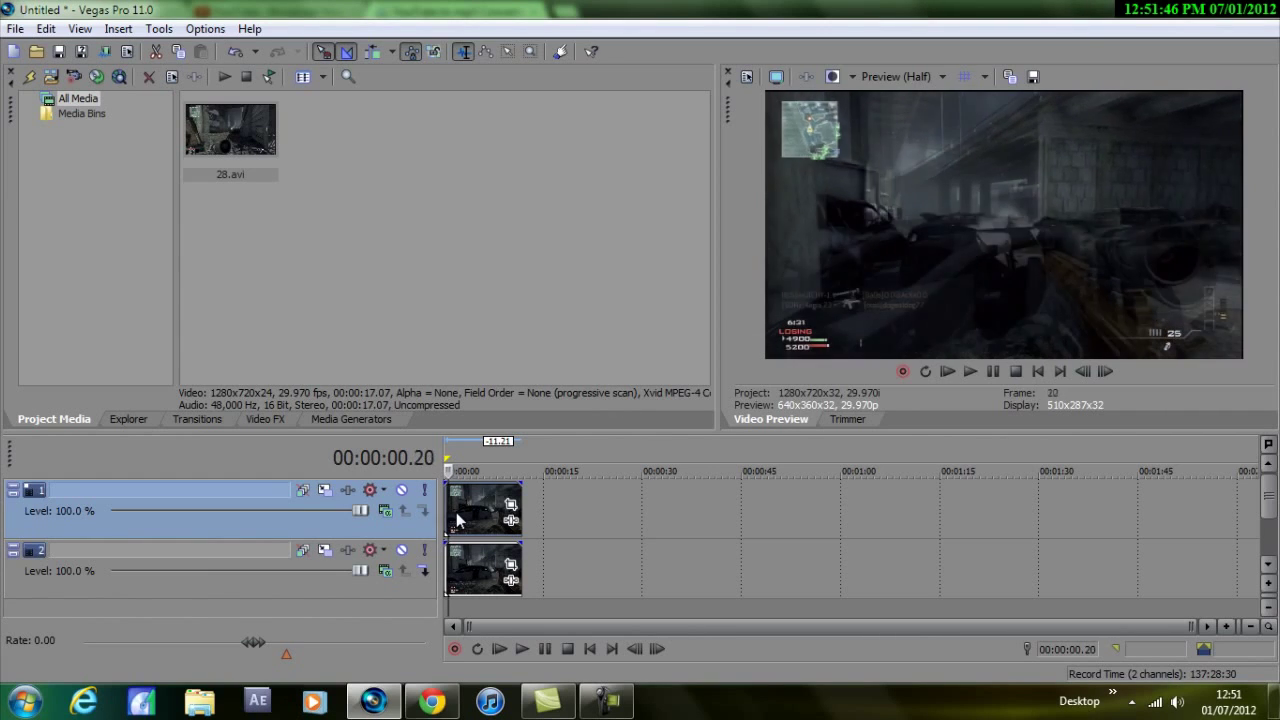
pyautogui.scroll(5, 465, 520)
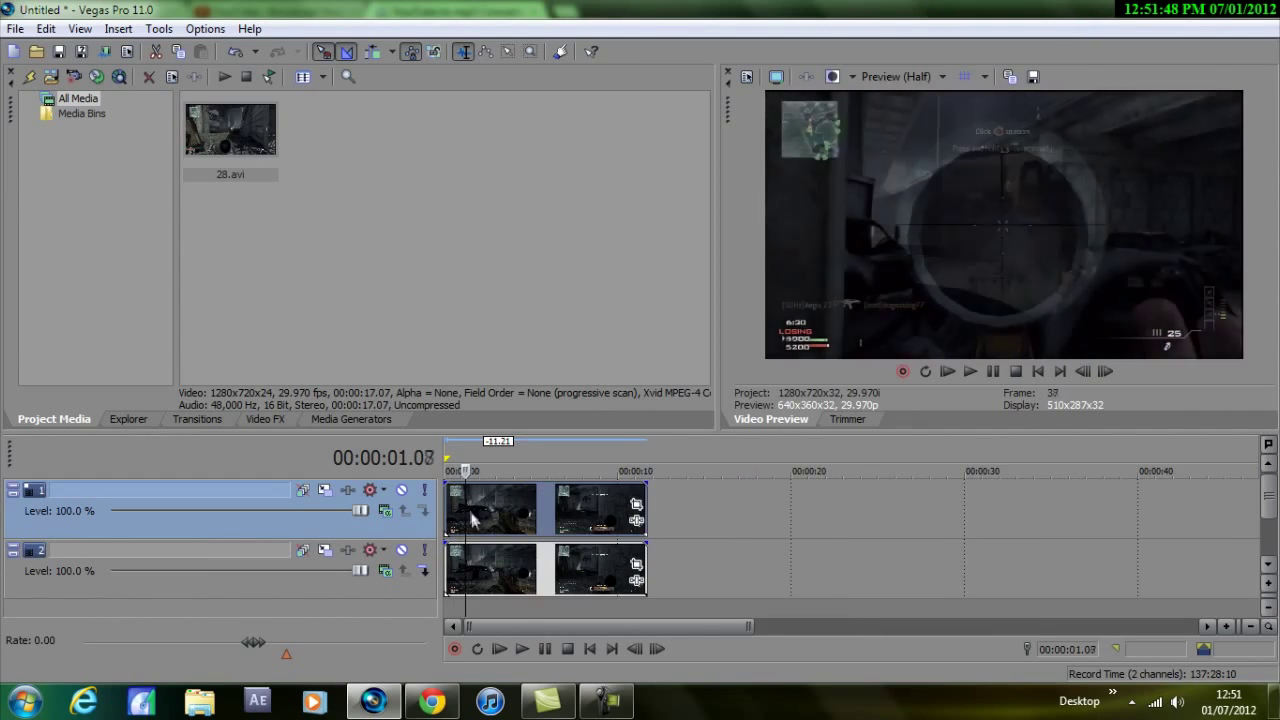
pyautogui.hotkey('alt', 'Left')
pyautogui.hotkey('alt', 'Left')
pyautogui.hotkey('alt', 'Left')
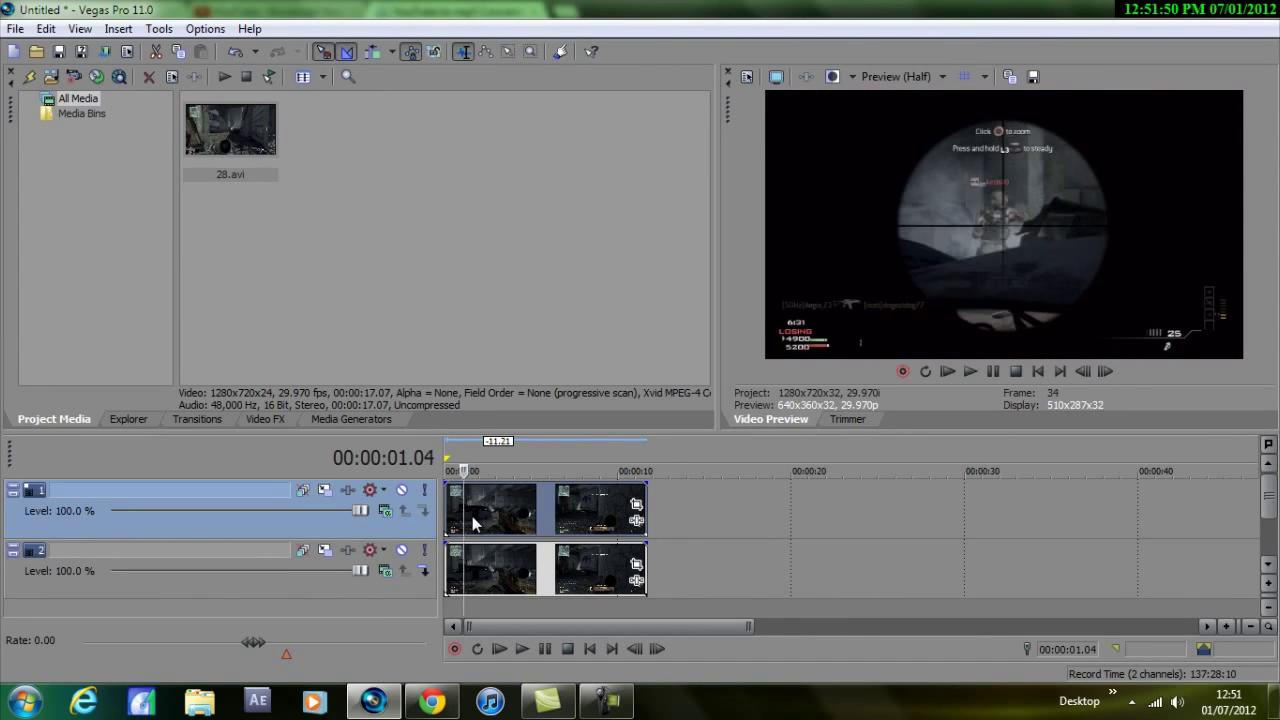
pyautogui.hotkey('alt', 'Right')
pyautogui.hotkey('alt', 'Left')
pyautogui.press('s')
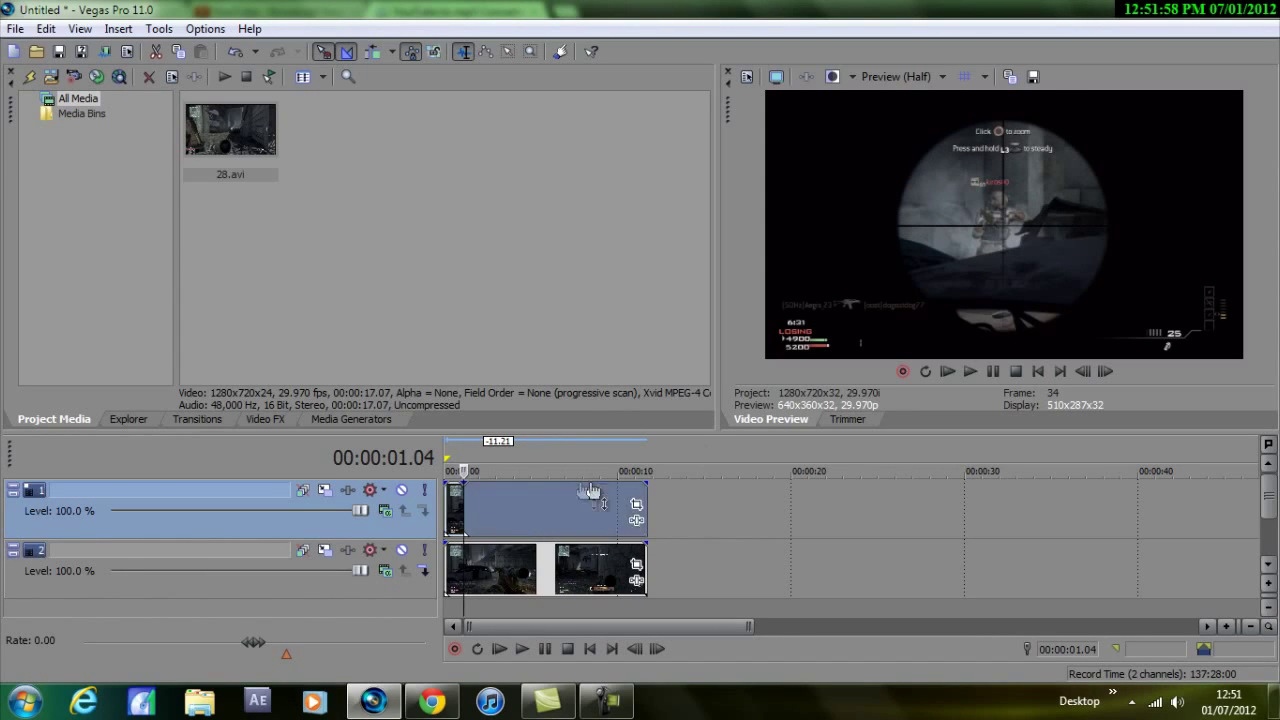
pyautogui.moveTo(448, 515); pyautogui.dragTo(449, 515)
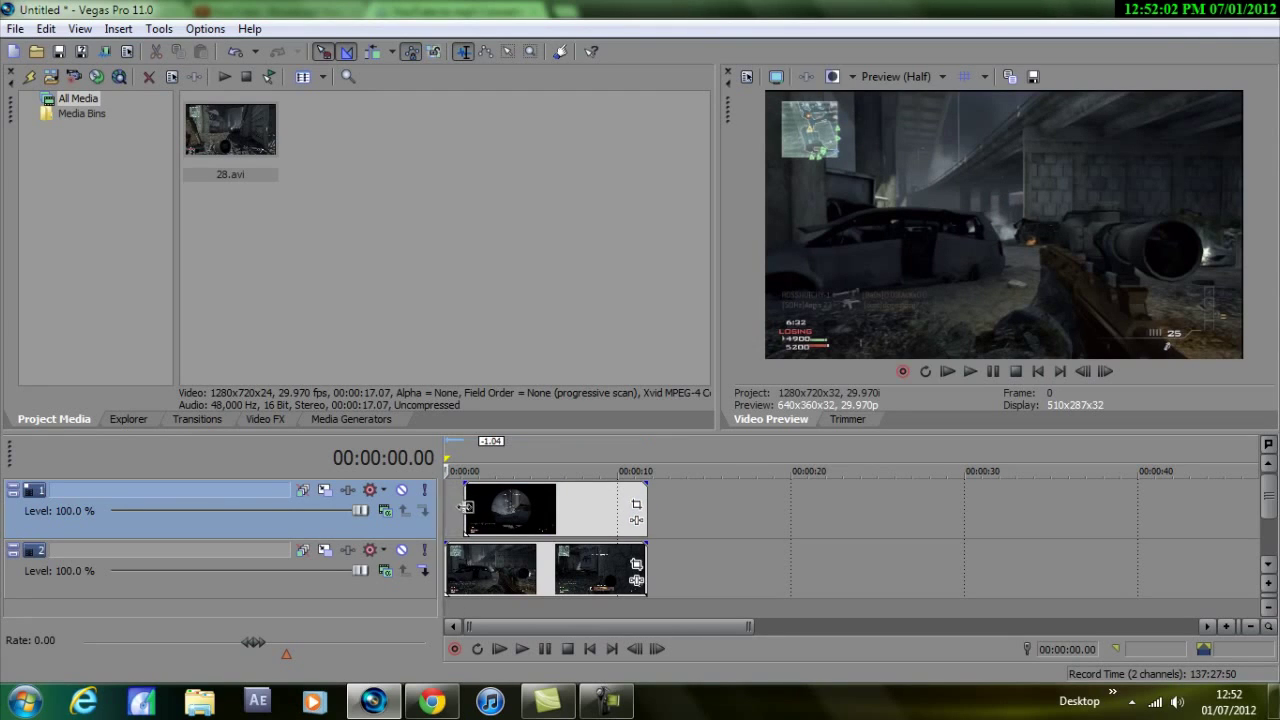
pyautogui.moveTo(453, 514); pyautogui.dragTo(466, 516)
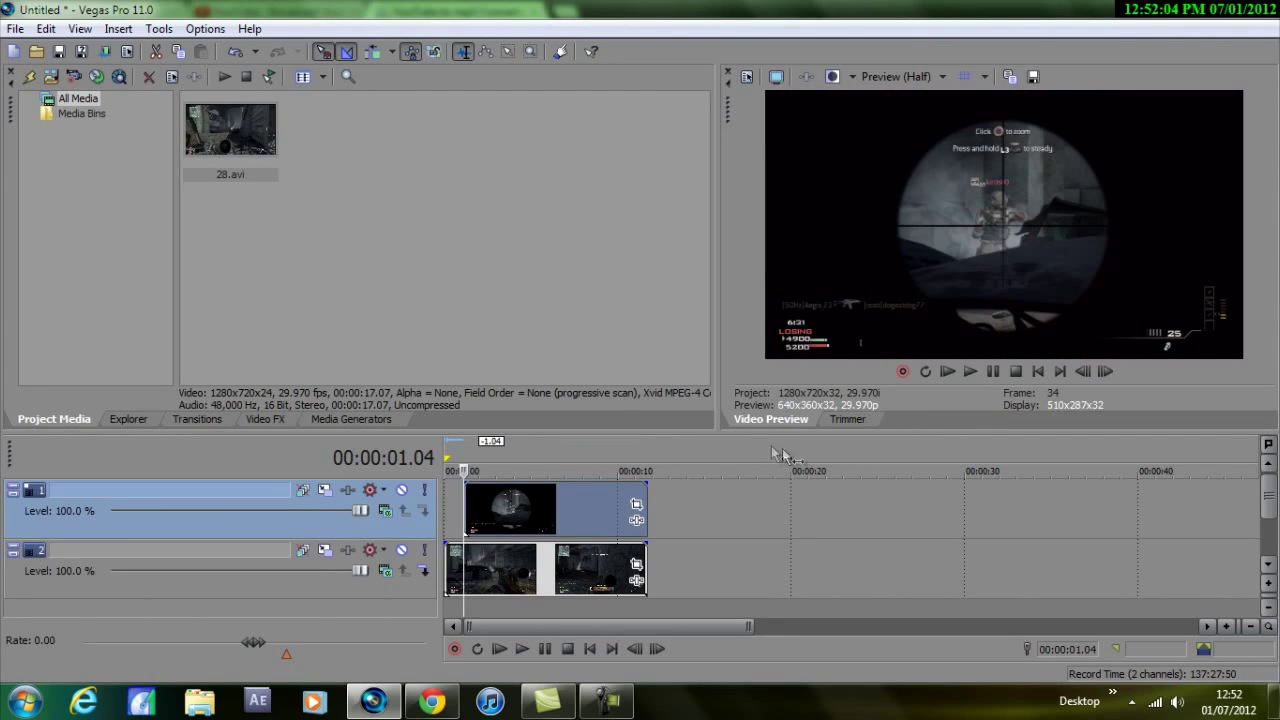
# Split the upper track's clip just after the first kill, at 00:00:01.21
pyautogui.click(1105, 371)
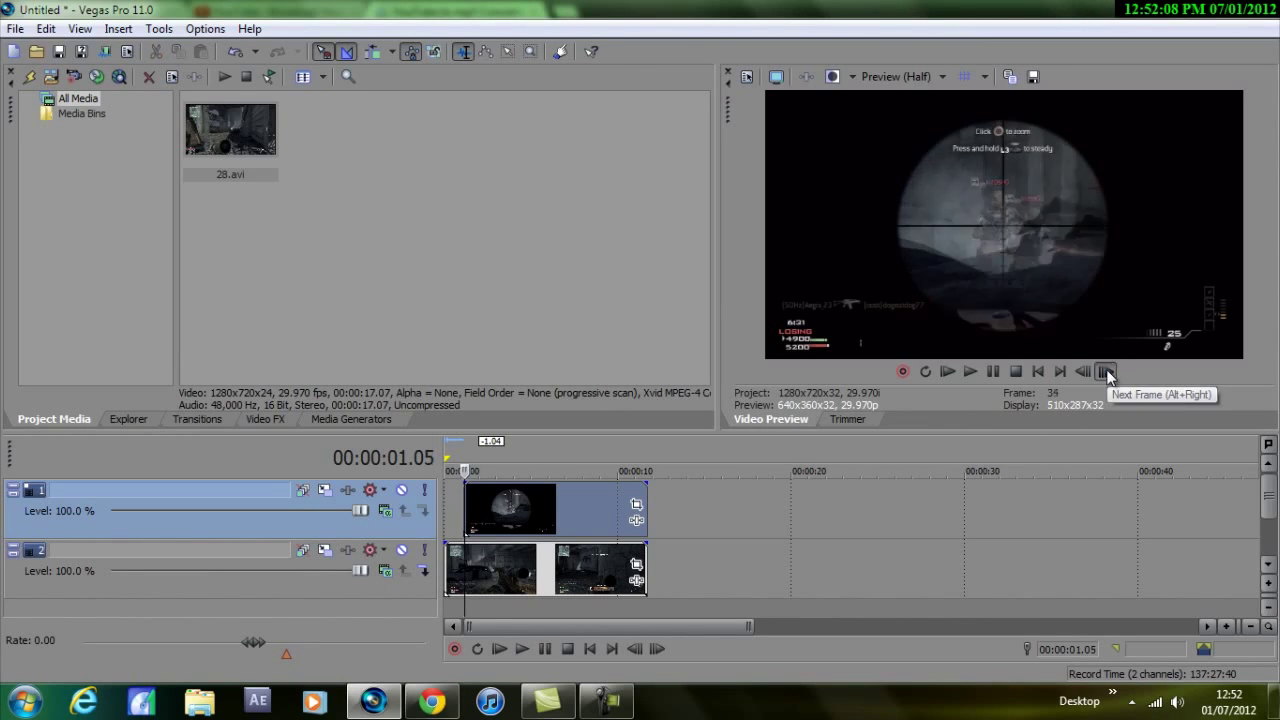
pyautogui.click(1105, 371)
pyautogui.click(1105, 371)
pyautogui.click(1105, 371)
pyautogui.click(1105, 371)
pyautogui.click(1105, 371)
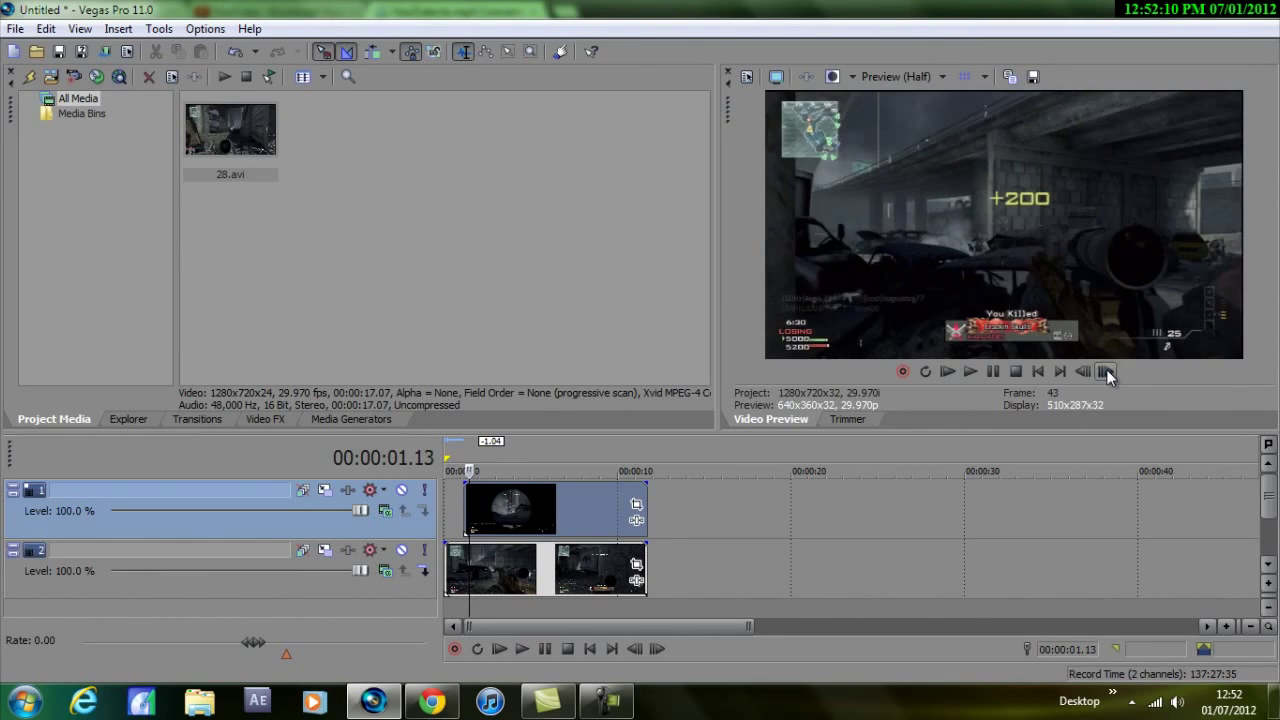
pyautogui.click(1105, 371)
pyautogui.click(1105, 371)
pyautogui.click(1105, 371)
pyautogui.click(1105, 371)
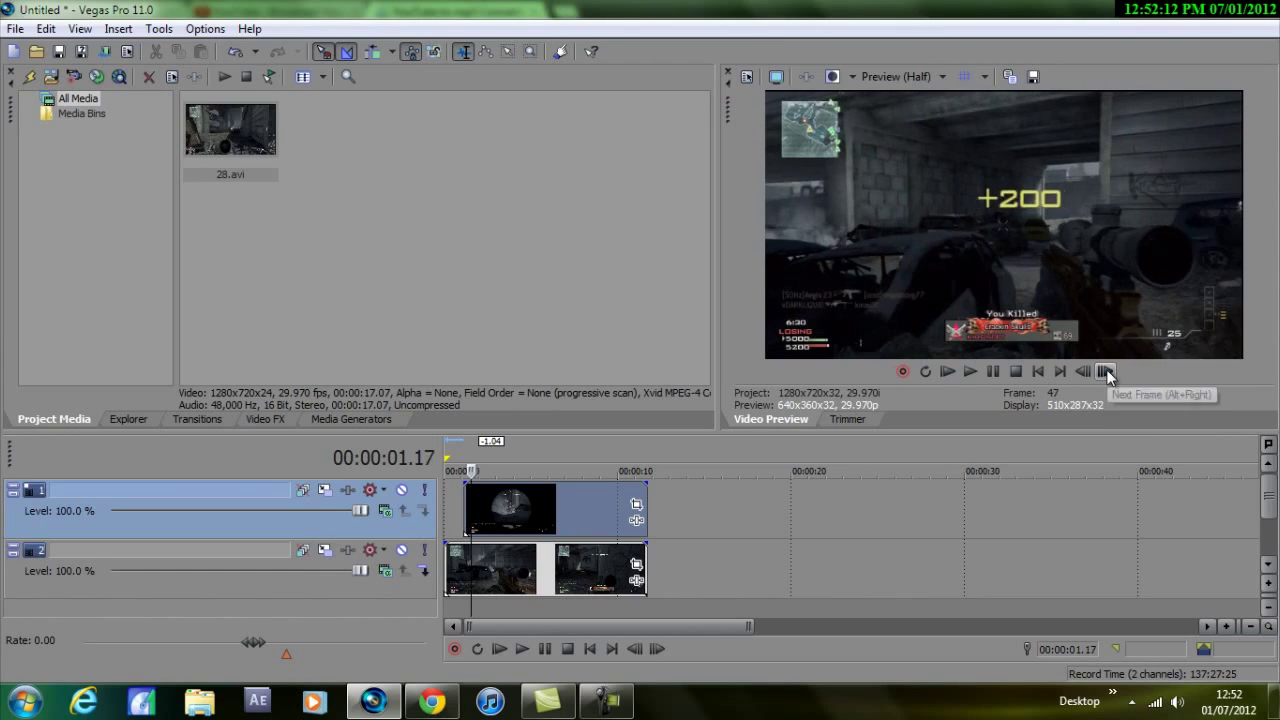
pyautogui.click(1105, 371)
pyautogui.click(1105, 371)
pyautogui.click(1105, 371)
pyautogui.click(1105, 371)
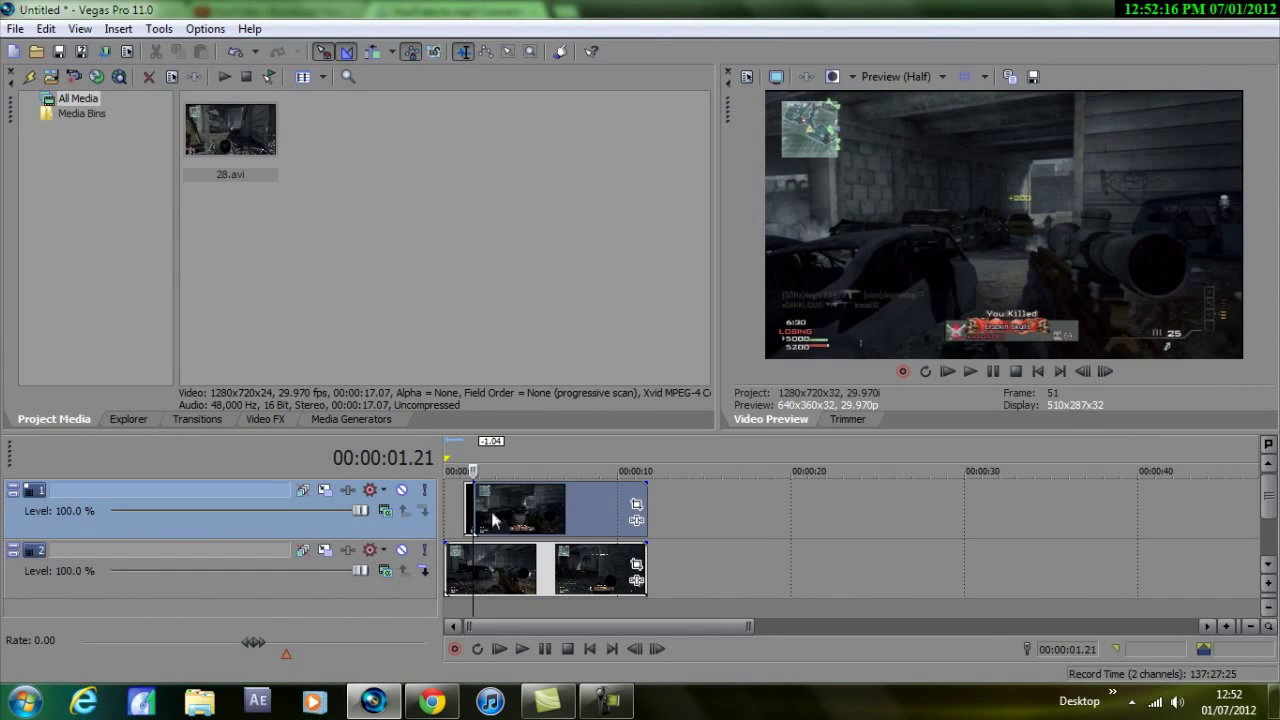
# Split the upper track's clip at the second scoped shot, 00:00:02.20
pyautogui.click(465, 494)
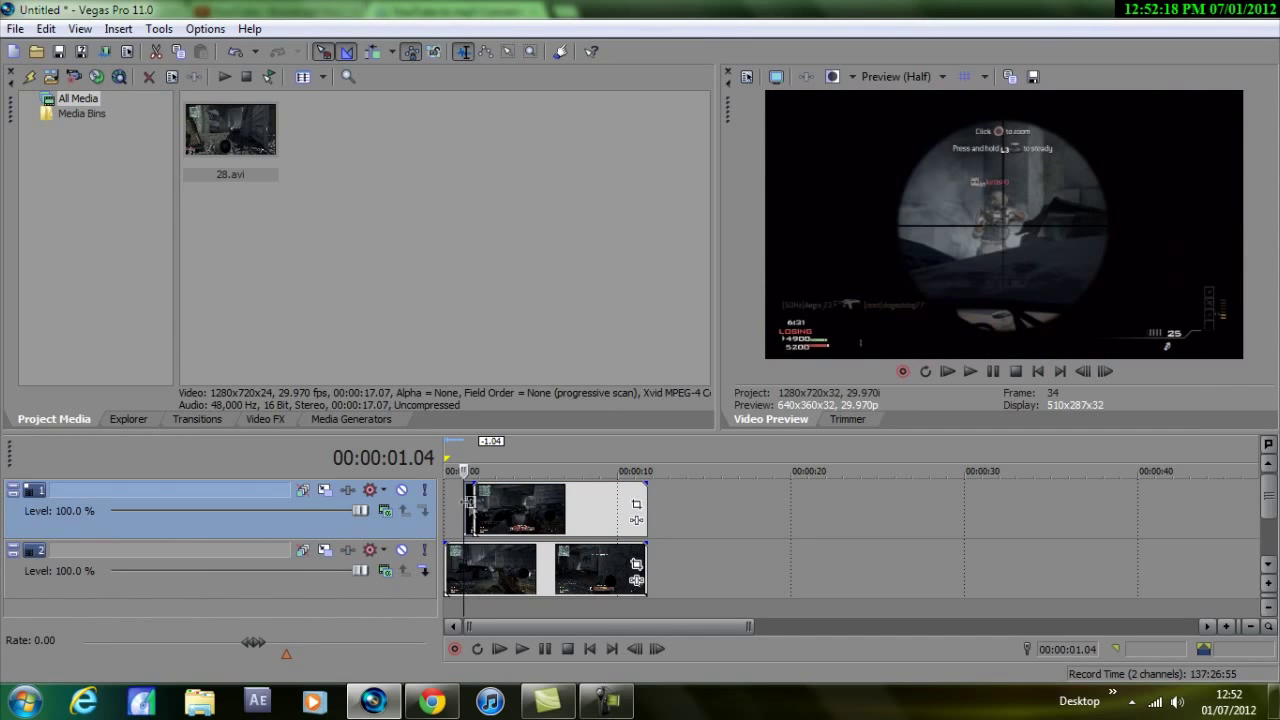
pyautogui.click(475, 507)
pyautogui.press('Right')
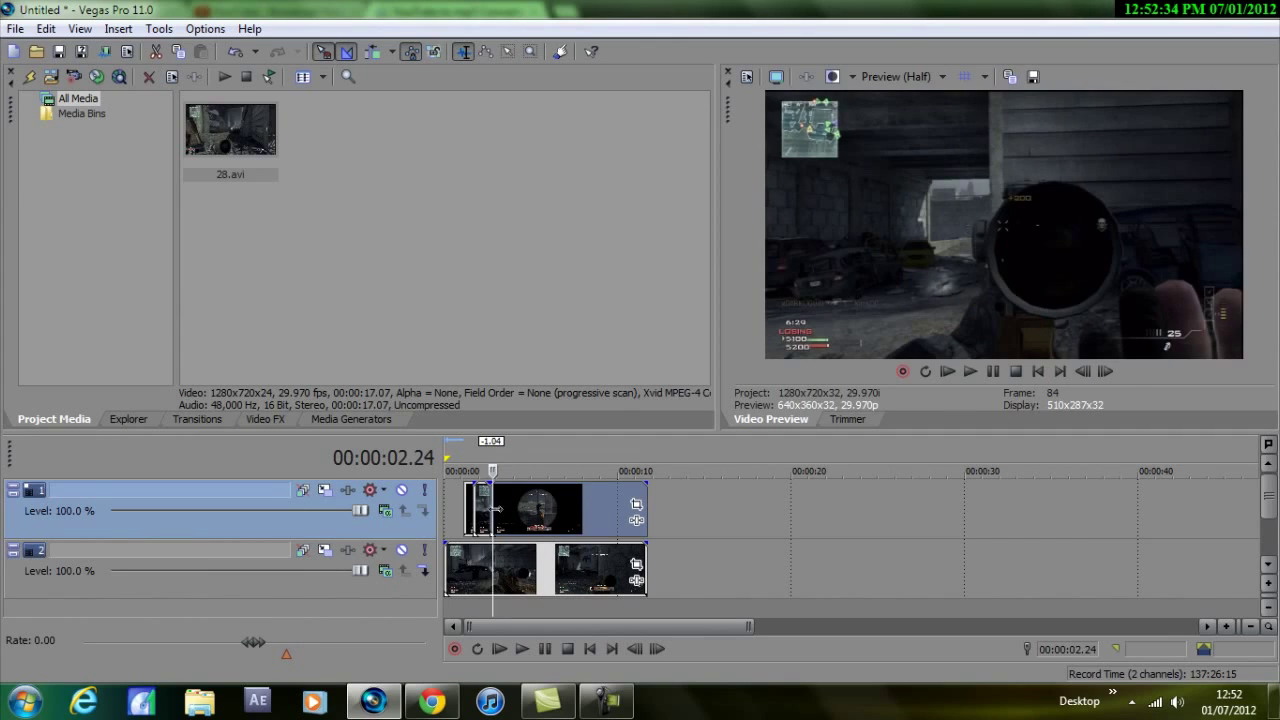
# Split the upper track's clip just after the second kill, at 00:00:03.06
pyautogui.press('Left')
pyautogui.press('Left')
pyautogui.click(1105, 371)
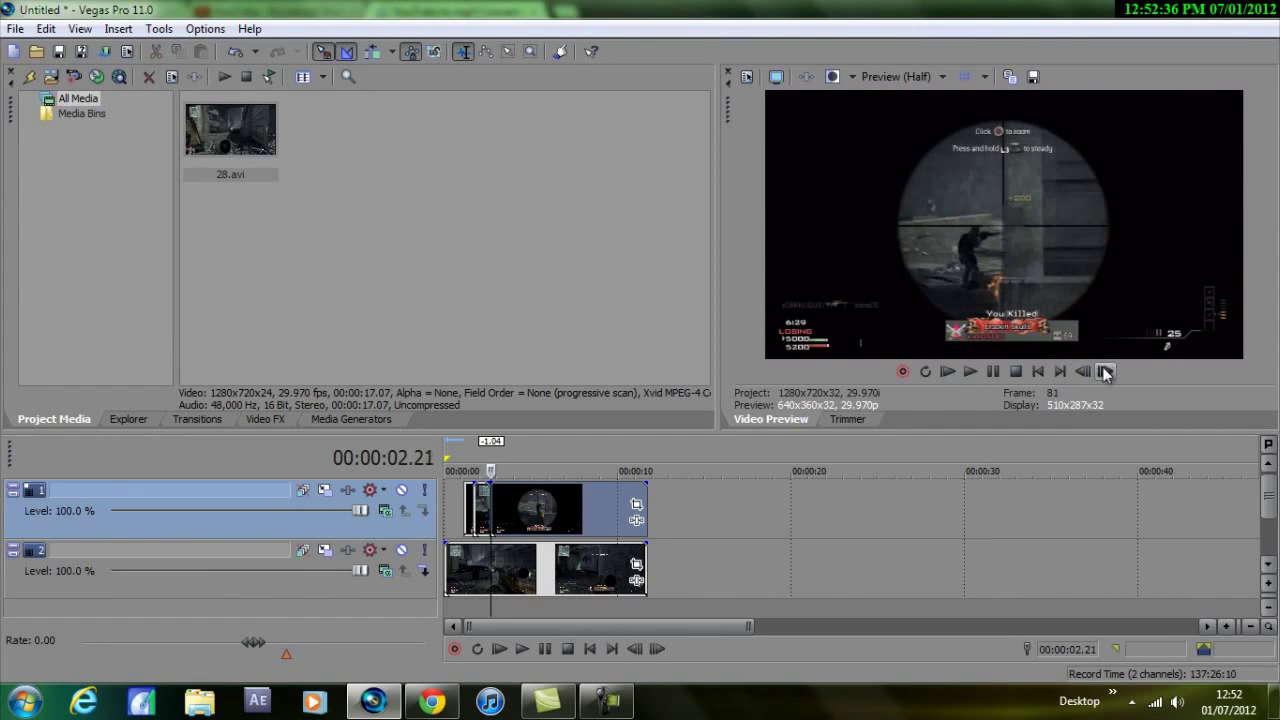
pyautogui.click(1105, 371)
pyautogui.click(1105, 371)
pyautogui.click(1105, 371)
pyautogui.click(1105, 371)
pyautogui.click(1105, 371)
pyautogui.click(1105, 371)
pyautogui.doubleClick(1105, 371)
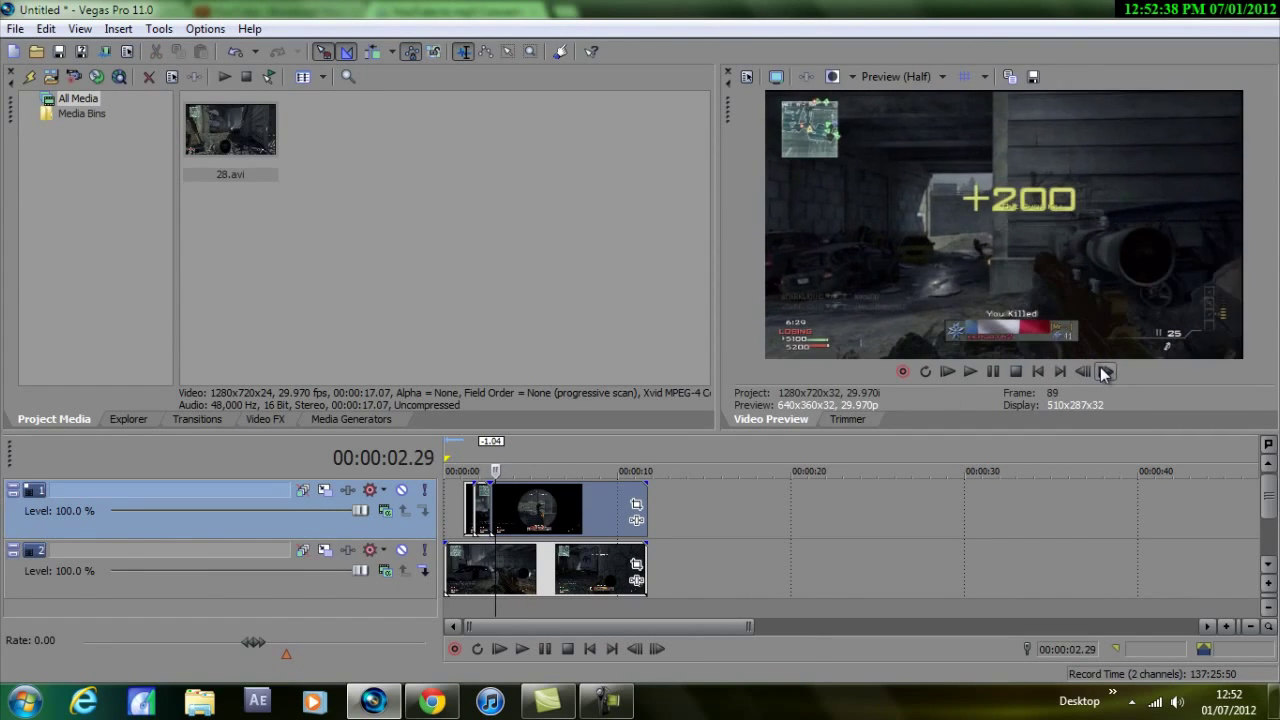
pyautogui.tripleClick(1105, 371)
pyautogui.tripleClick(1105, 371)
pyautogui.click(1105, 371)
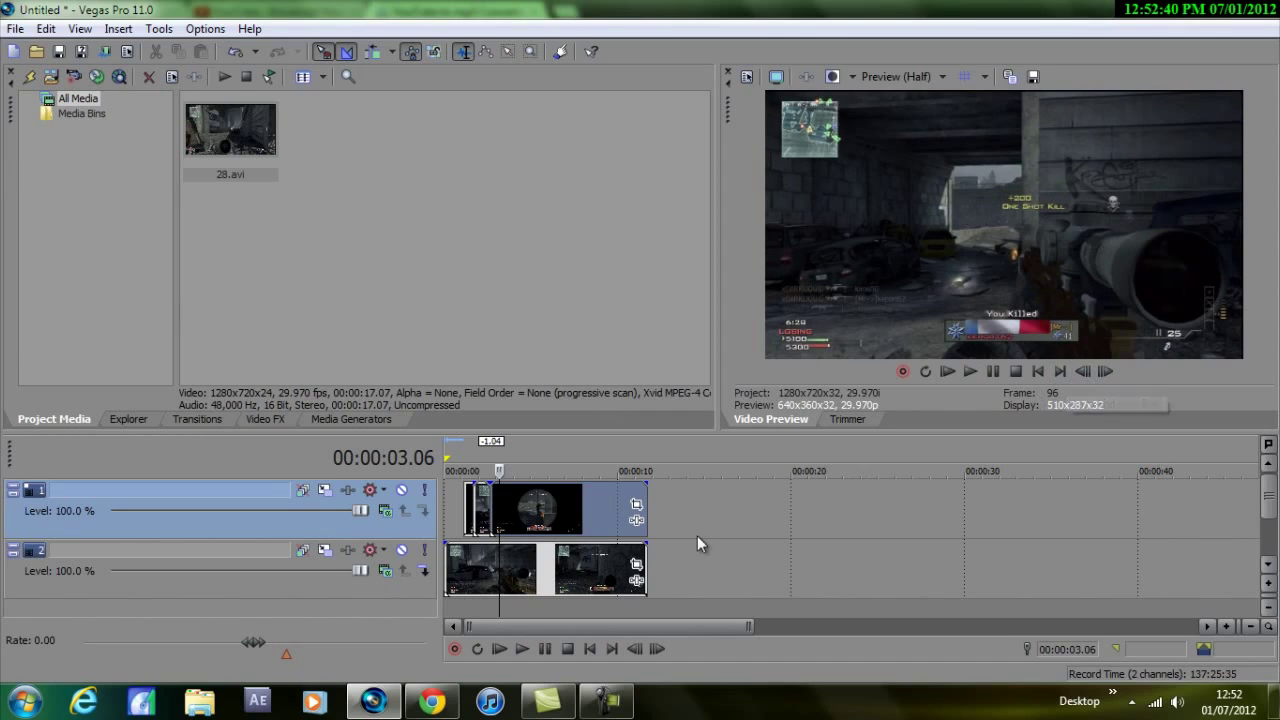
pyautogui.press('s')
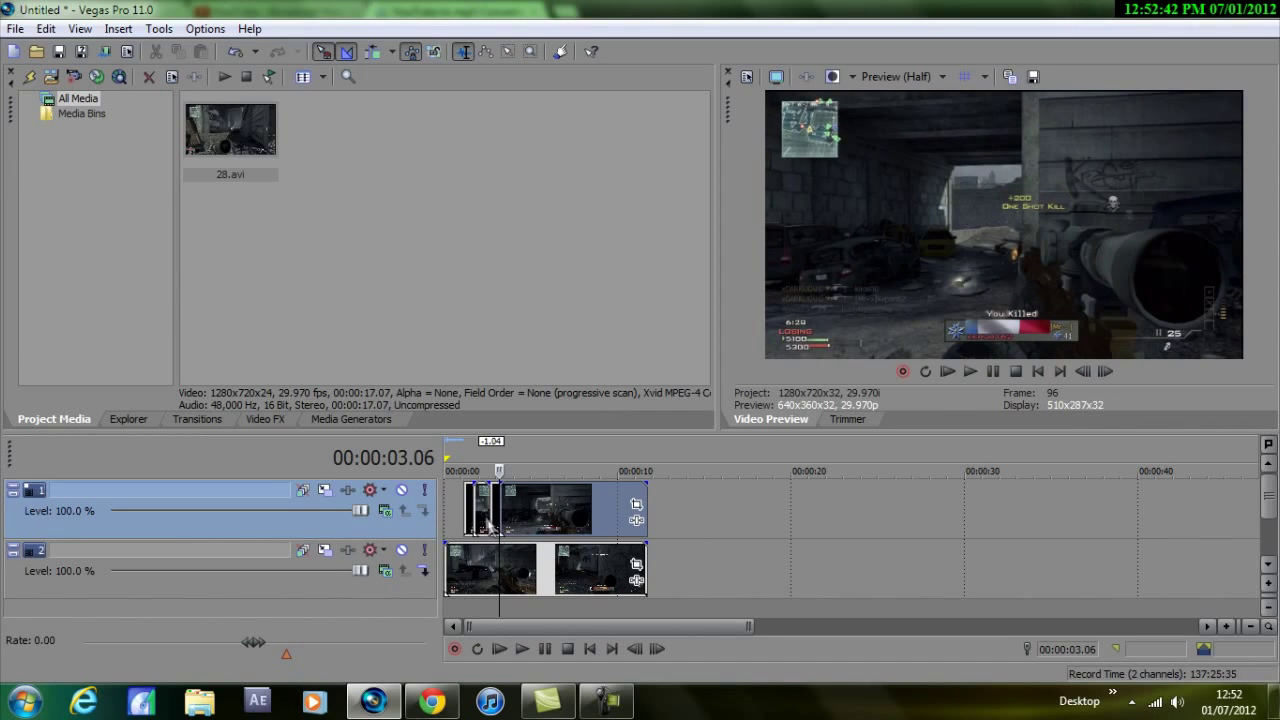
# Delete the upper track's section between the first and second kill segments
pyautogui.click(483, 515)
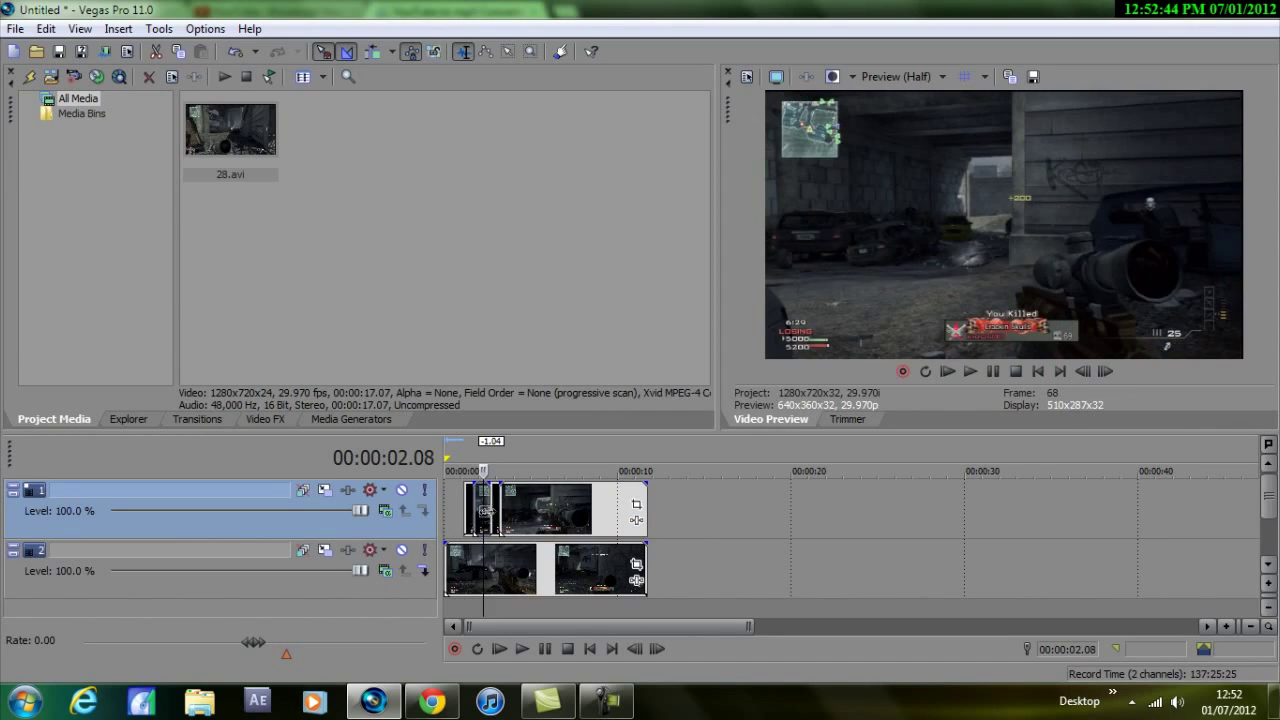
pyautogui.press('Delete')
pyautogui.click(464, 509)
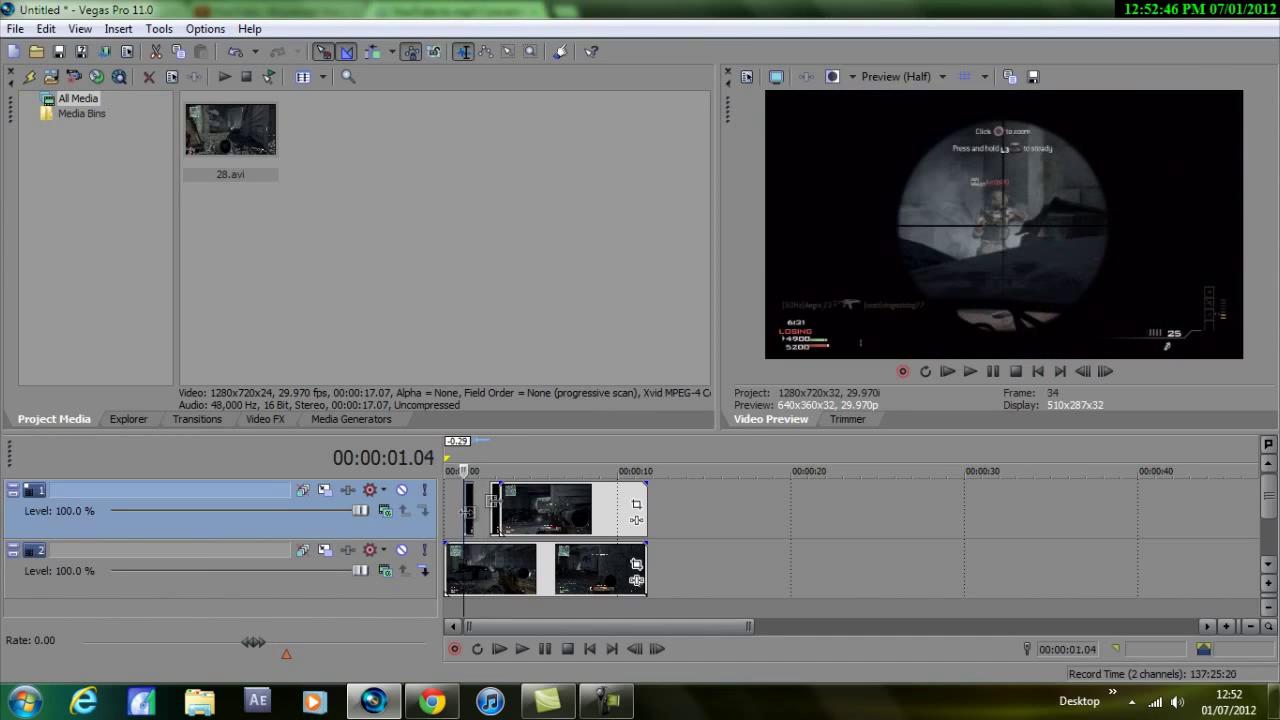
pyautogui.click(494, 506)
pyautogui.click(466, 501)
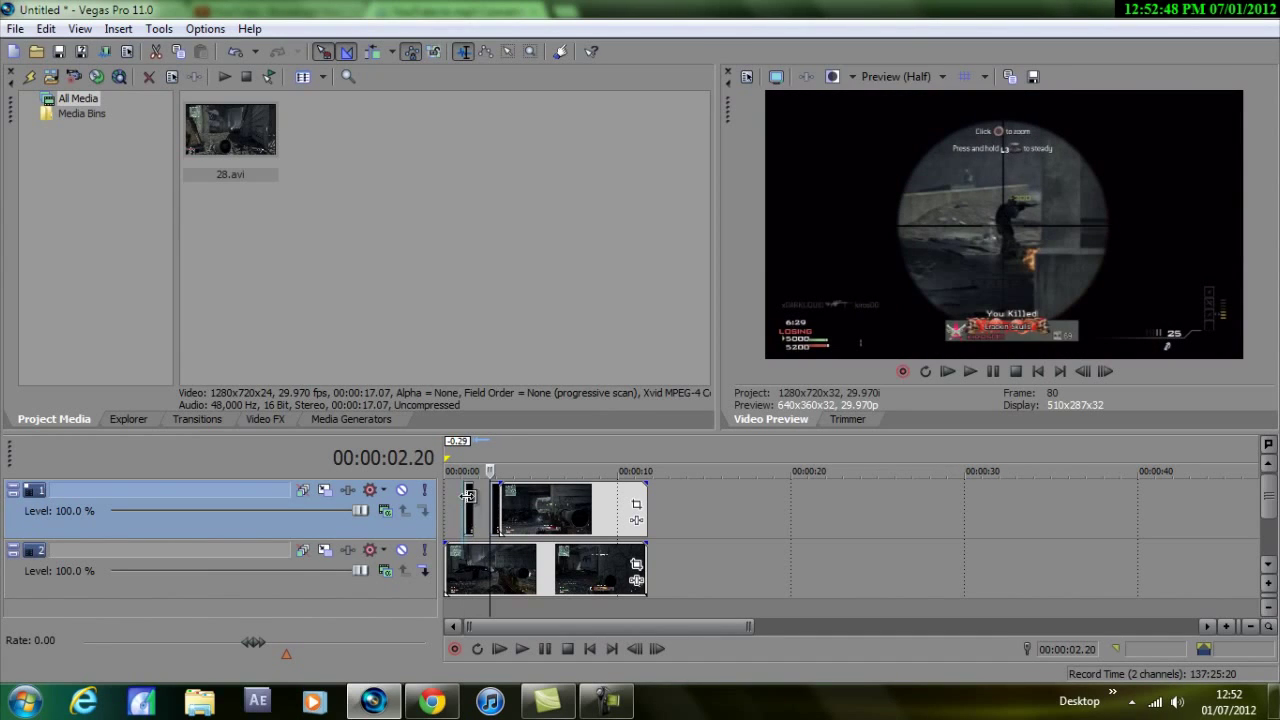
pyautogui.moveTo(494, 504); pyautogui.dragTo(494, 503)
# Split the upper clip at the third scoped shot, 00:00:03.25, and delete the section between the second and third kill segments
pyautogui.click(505, 506)
pyautogui.press('Right')
pyautogui.press('Right')
pyautogui.press('Right')
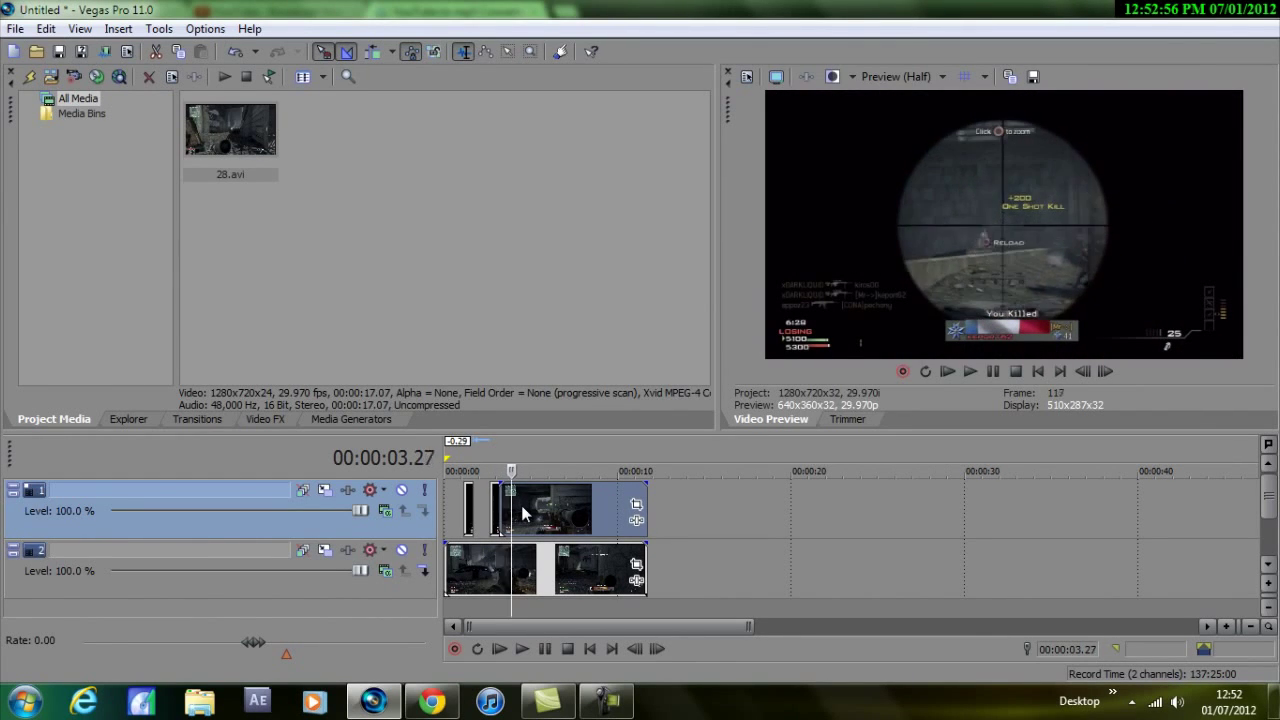
pyautogui.press('Left')
pyautogui.press('Right')
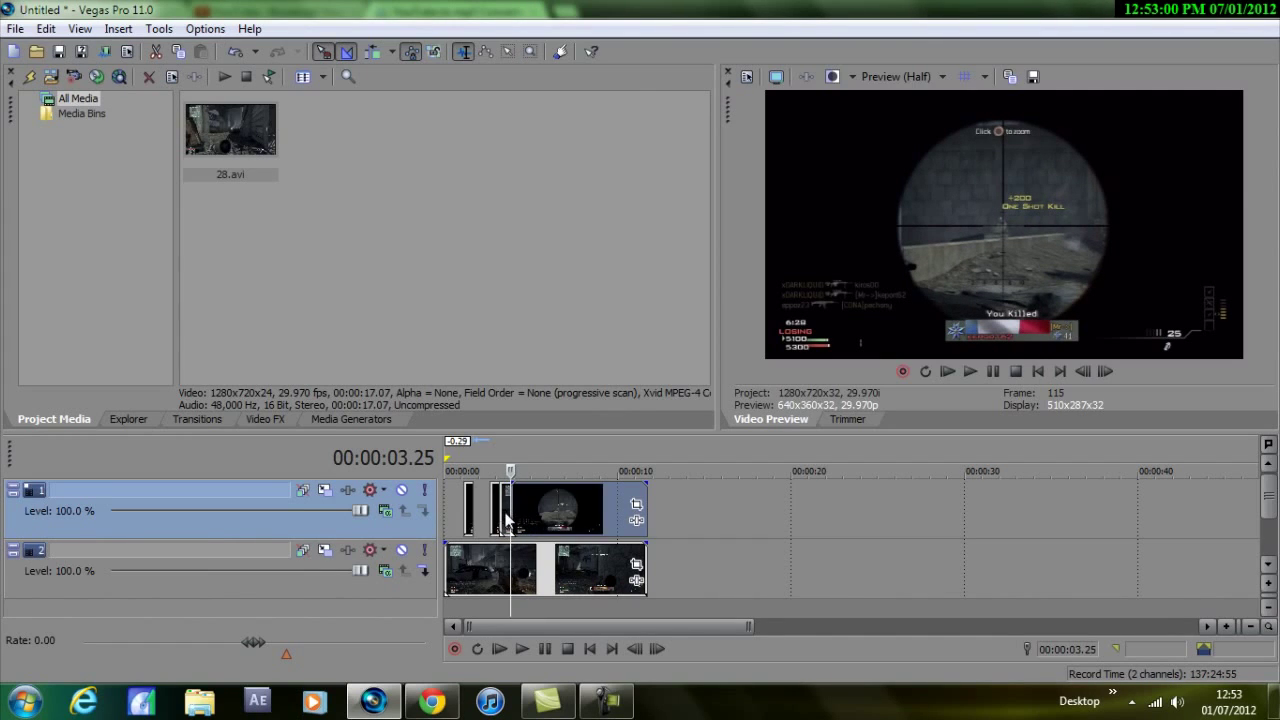
pyautogui.click(504, 516)
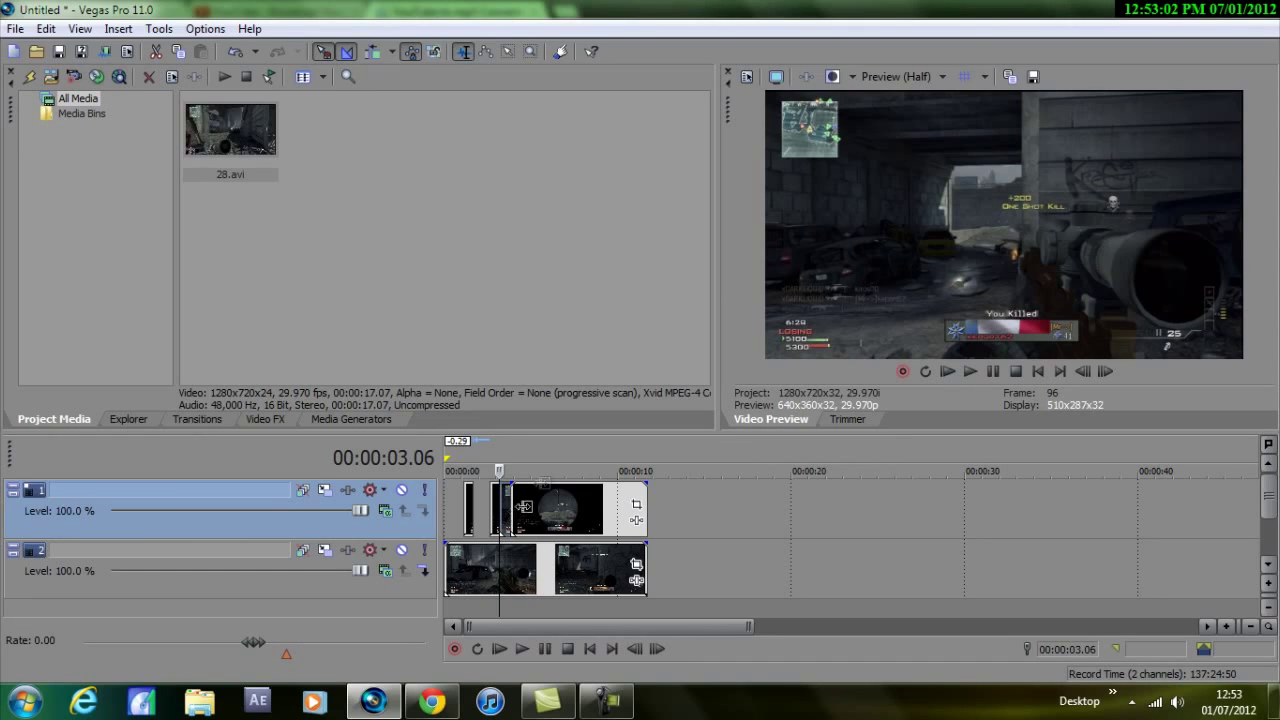
pyautogui.click(523, 508)
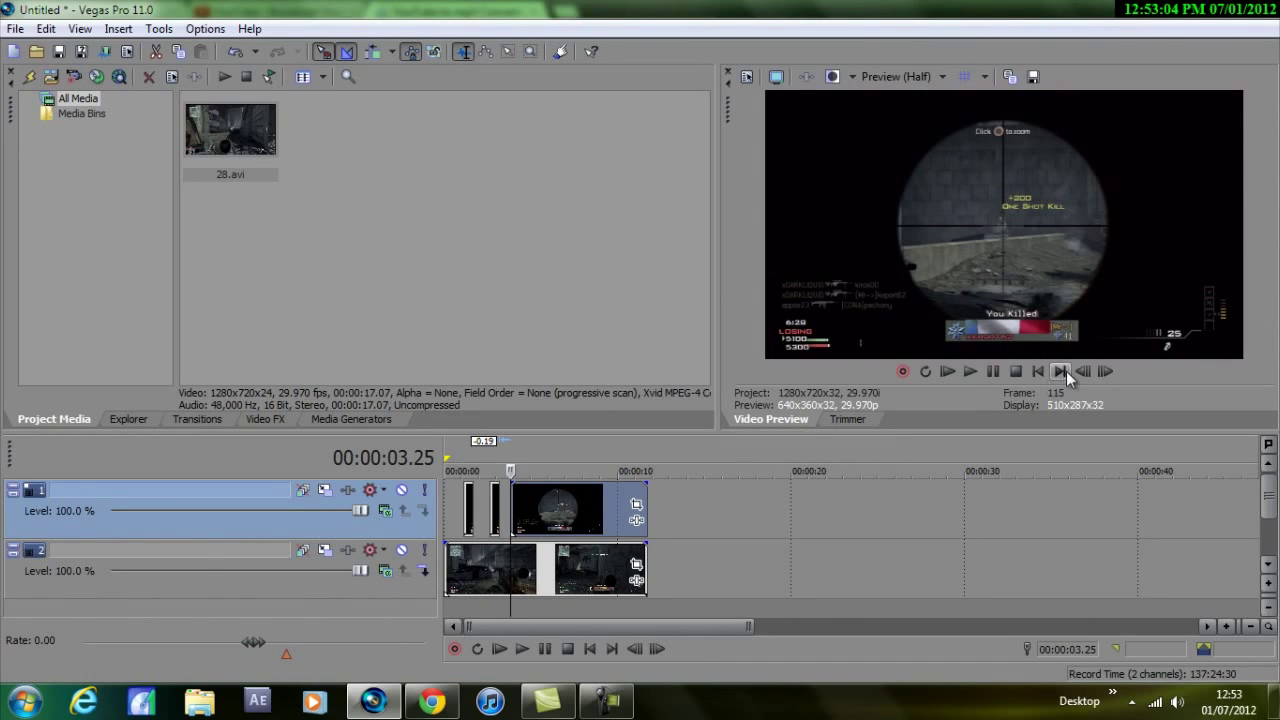
# Split the upper track's clip just after the third kill, at 00:00:04.13
pyautogui.click(1105, 371)
pyautogui.click(1105, 371)
pyautogui.click(1105, 371)
pyautogui.click(1105, 371)
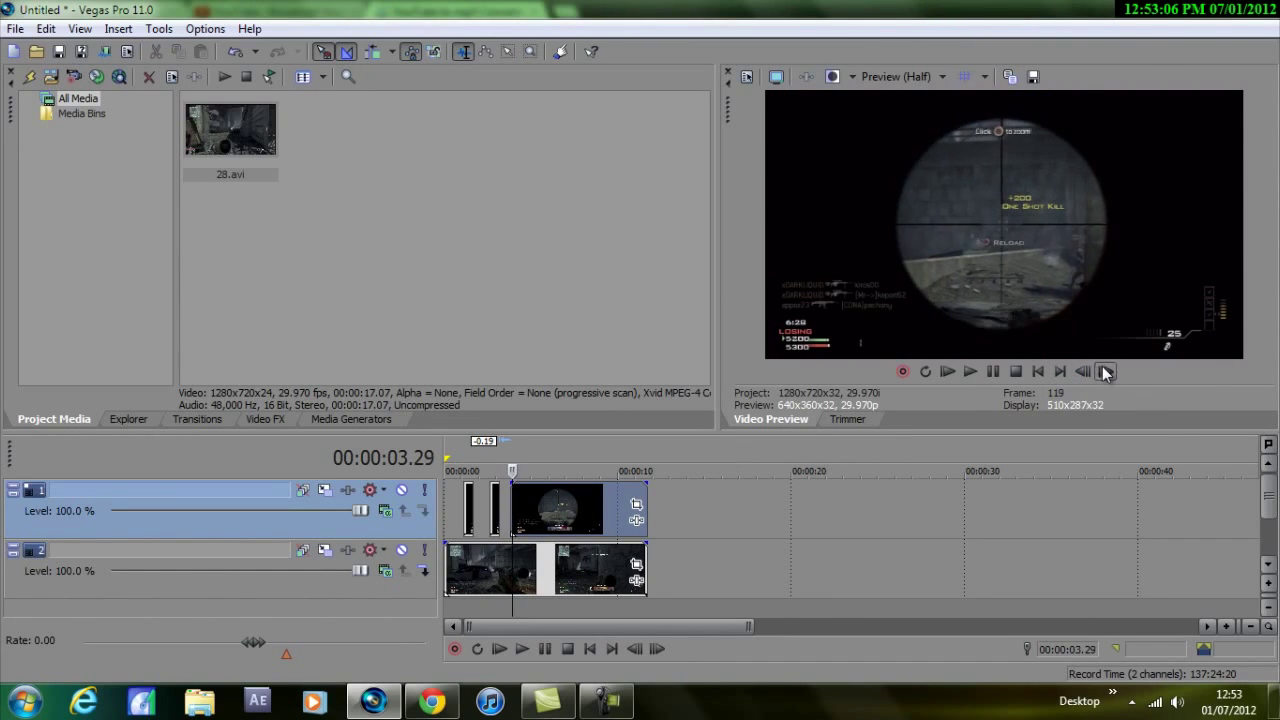
pyautogui.click(1105, 371)
pyautogui.click(1105, 371)
pyautogui.click(1105, 371)
pyautogui.click(1105, 371)
pyautogui.click(1105, 371)
pyautogui.click(1105, 371)
pyautogui.click(1105, 371)
pyautogui.click(1105, 371)
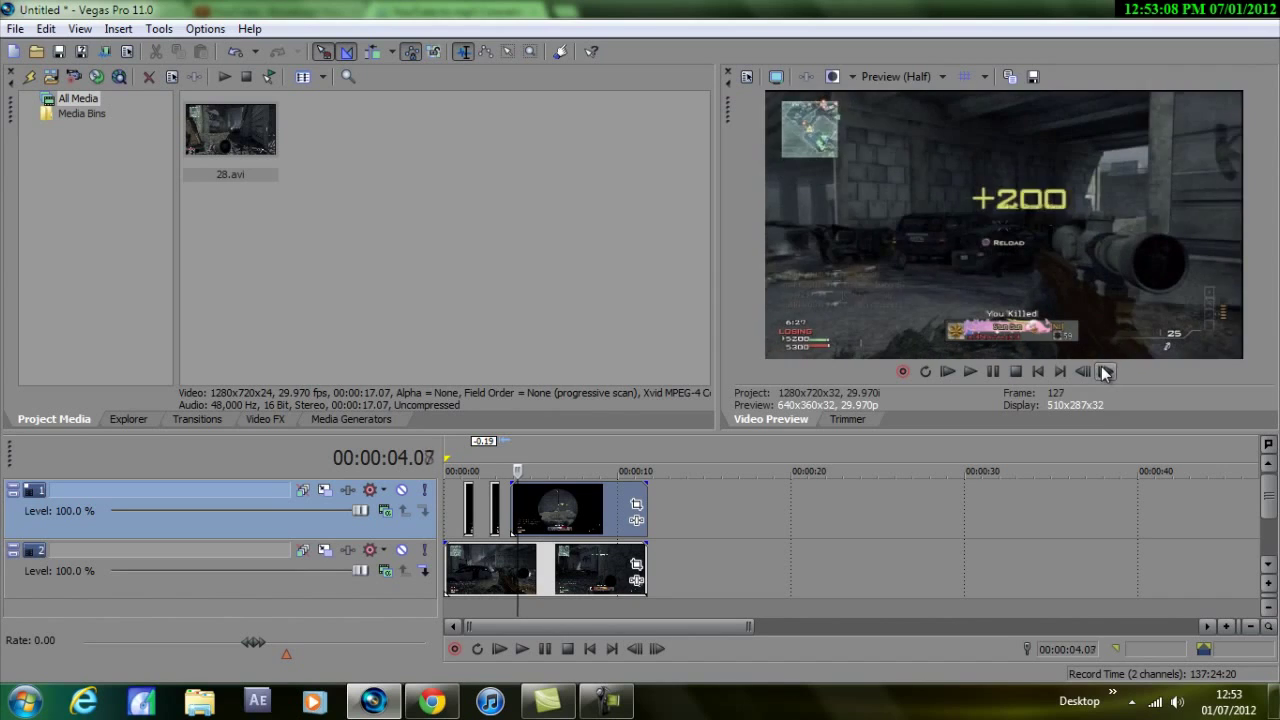
pyautogui.click(1105, 371)
pyautogui.click(1105, 371)
pyautogui.click(1105, 371)
pyautogui.click(1105, 371)
pyautogui.click(1105, 371)
pyautogui.click(1105, 371)
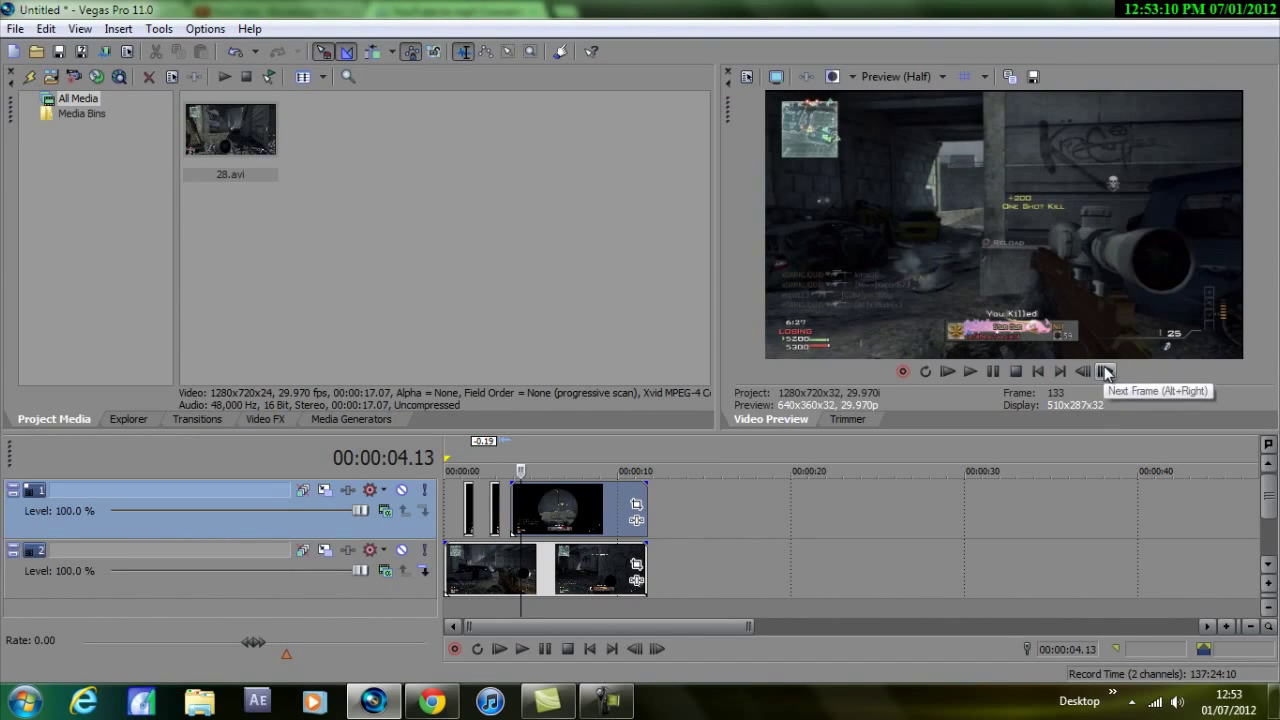
pyautogui.press('s')
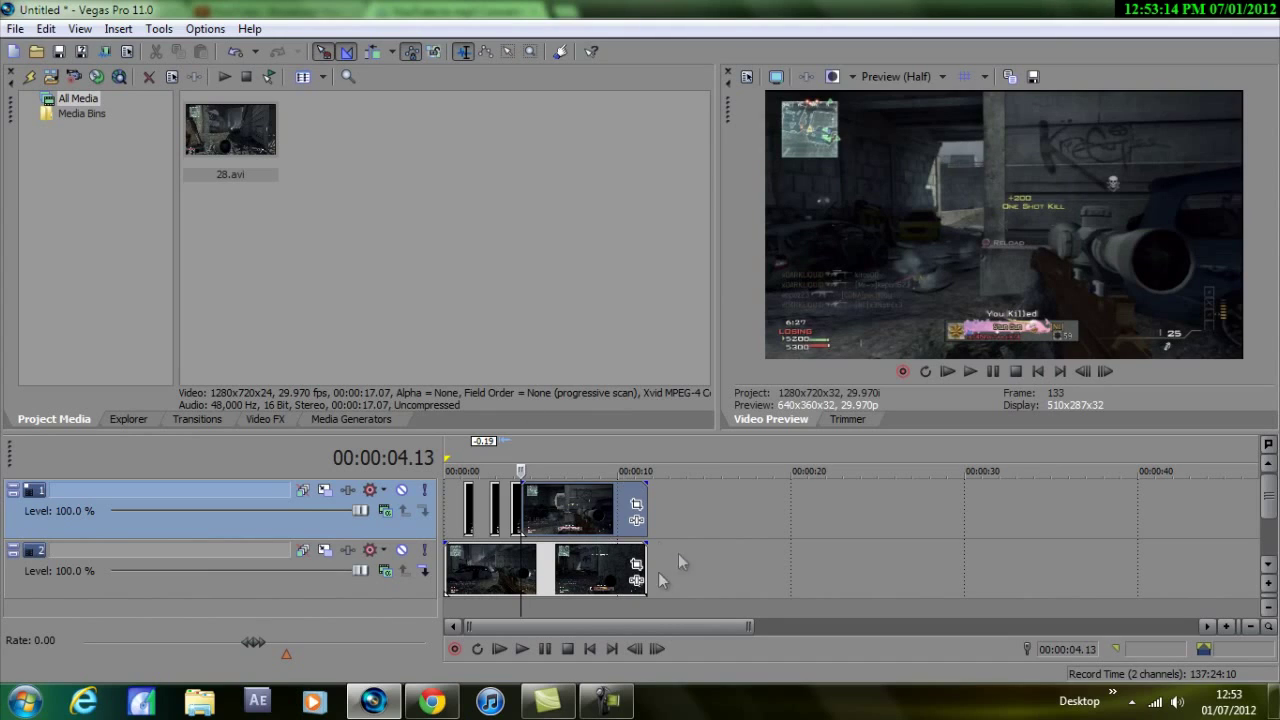
# Split the upper track's clip at the fourth scoped shot, 00:00:05.06
pyautogui.click(529, 513)
pyautogui.press('space')
pyautogui.press('space')
pyautogui.press('space')
pyautogui.moveTo(535, 512); pyautogui.dragTo(572, 532)
pyautogui.hotkey('alt', 'Right')
pyautogui.hotkey('alt', 'Right')
pyautogui.hotkey('alt', 'Right')
pyautogui.hotkey('alt', 'Right')
pyautogui.hotkey('alt', 'Right')
pyautogui.hotkey('alt', 'Right')
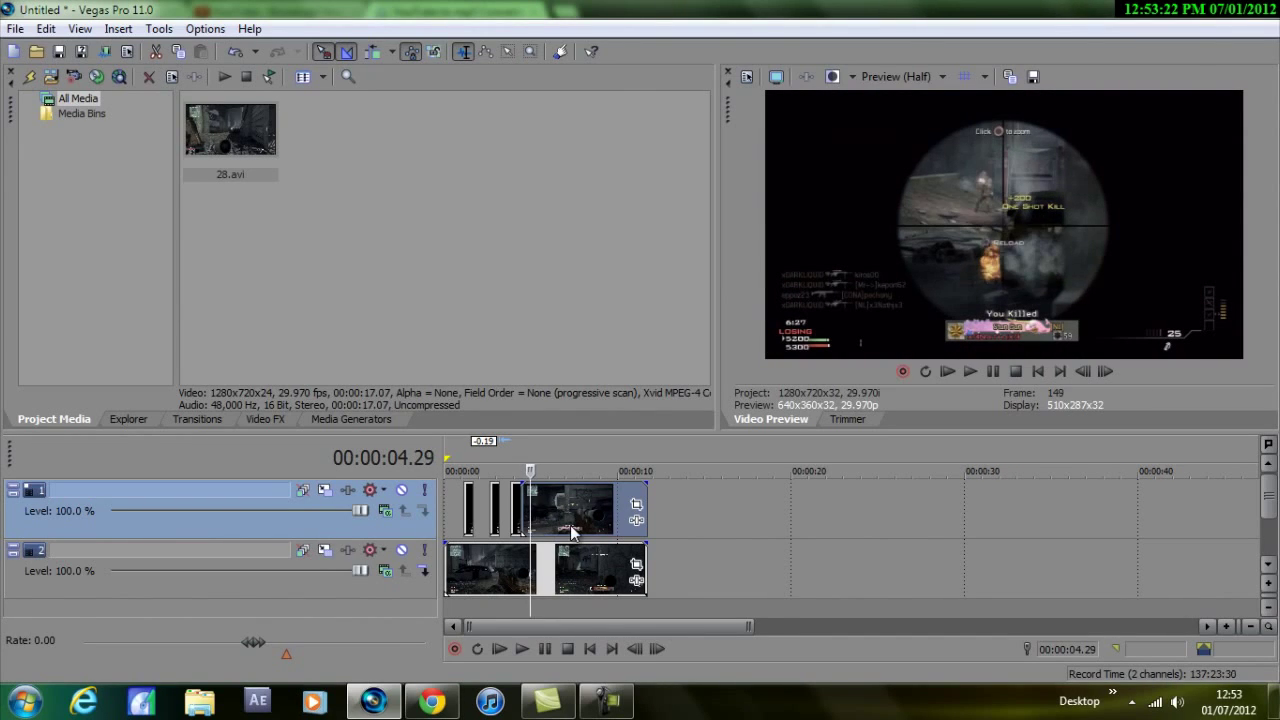
pyautogui.moveTo(574, 522); pyautogui.dragTo(594, 515)
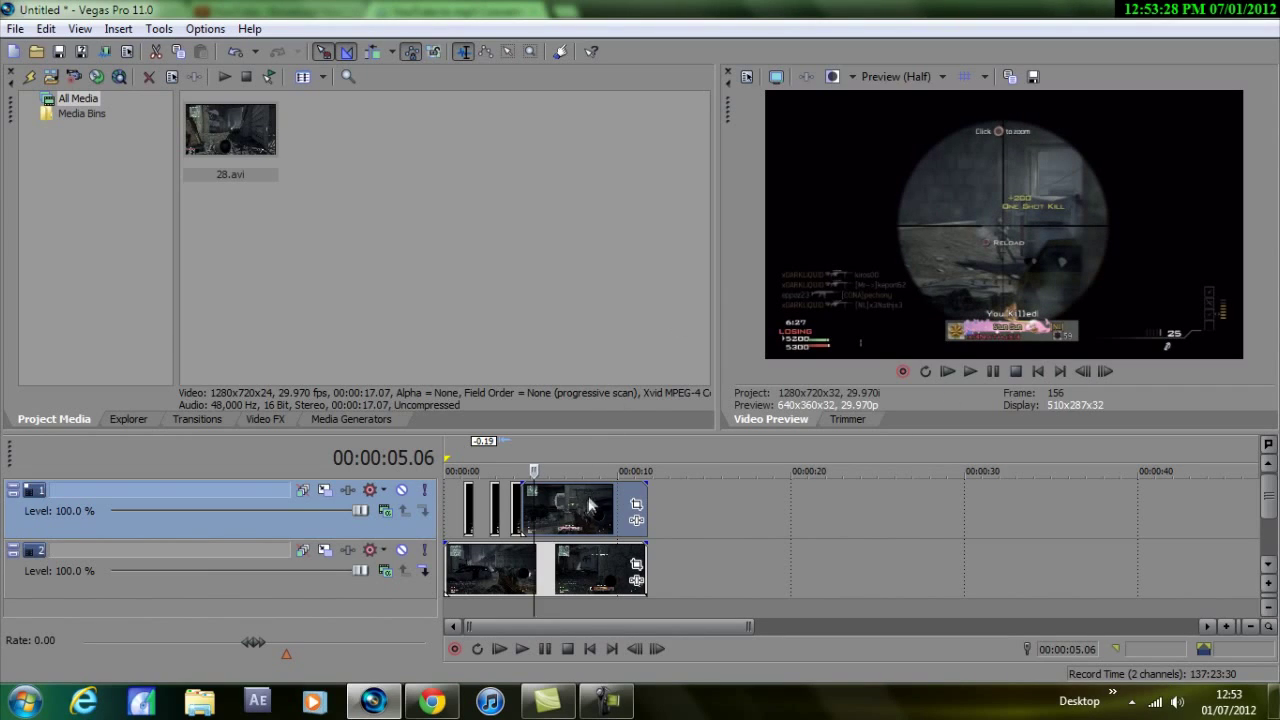
# Split the upper track's clip just after the fourth kill, at 00:00:05.23
pyautogui.doubleClick(1105, 371)
pyautogui.doubleClick(1105, 371)
pyautogui.doubleClick(1105, 371)
pyautogui.doubleClick(1105, 371)
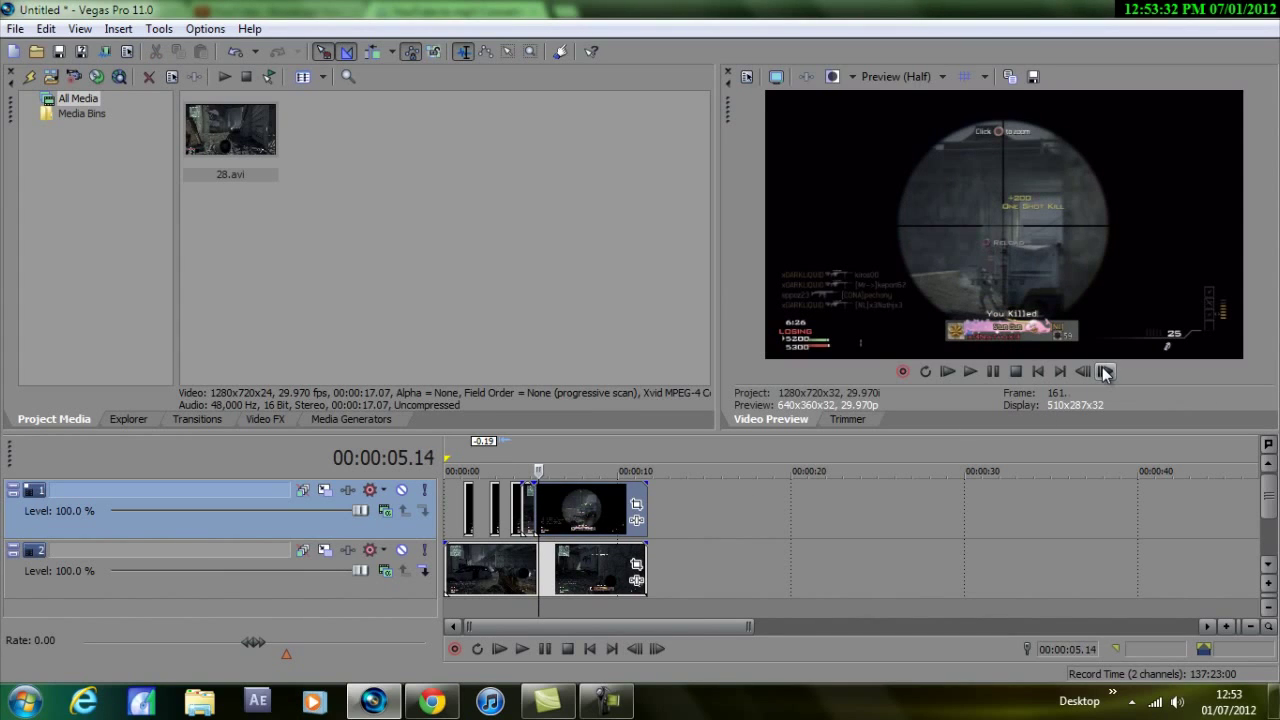
pyautogui.doubleClick(1105, 371)
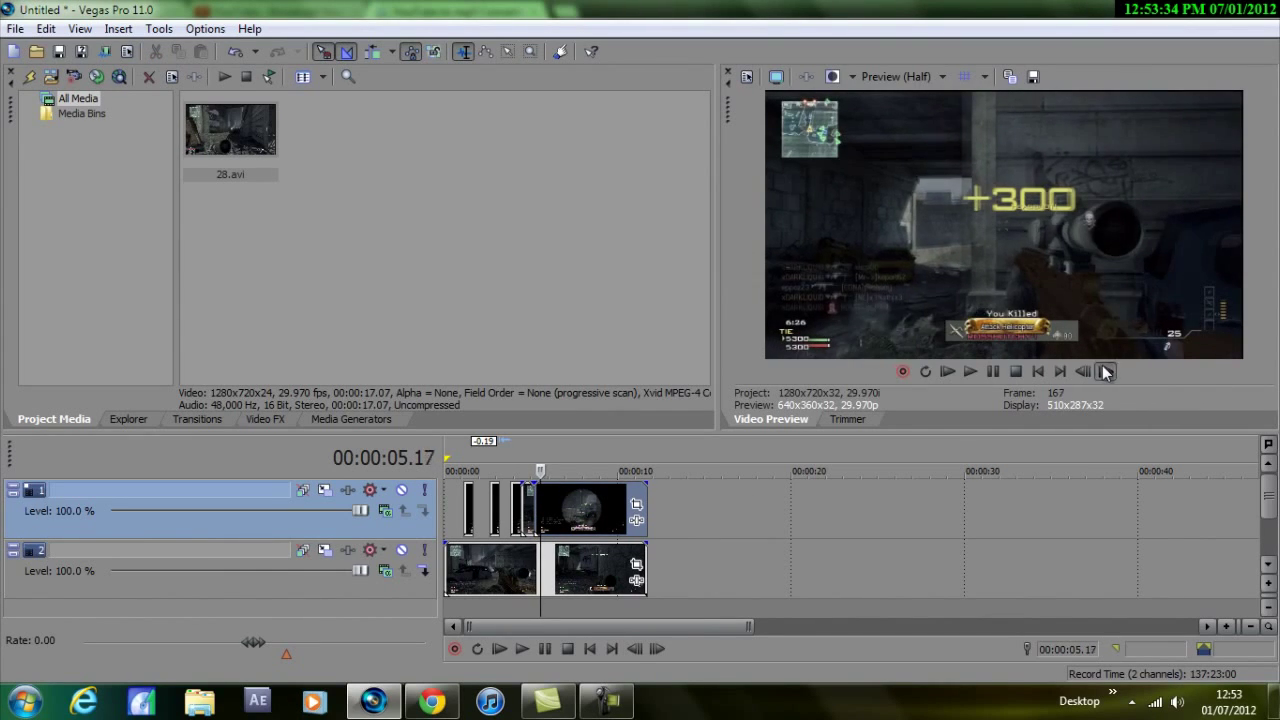
pyautogui.doubleClick(1105, 371)
pyautogui.doubleClick(1105, 371)
pyautogui.doubleClick(1105, 371)
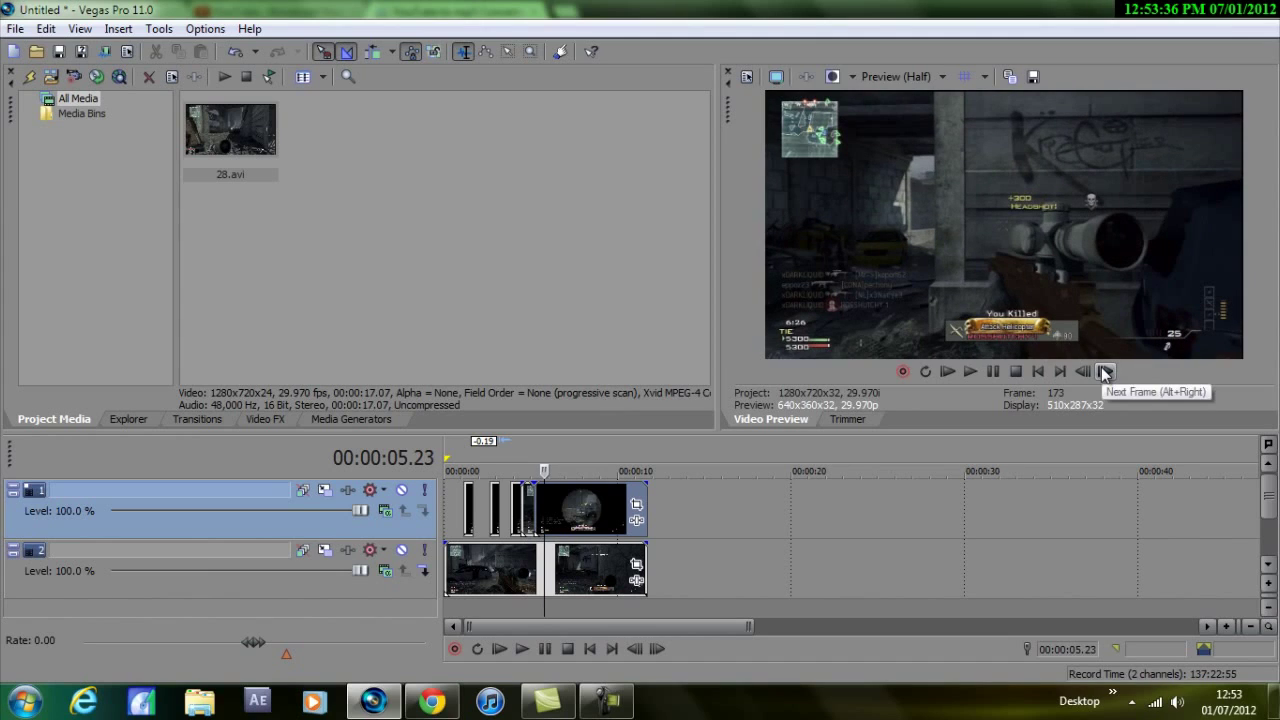
# Delete the upper track's section between the third and fourth kill segments and the remainder after the fourth
pyautogui.click(524, 509)
pyautogui.press('Delete')
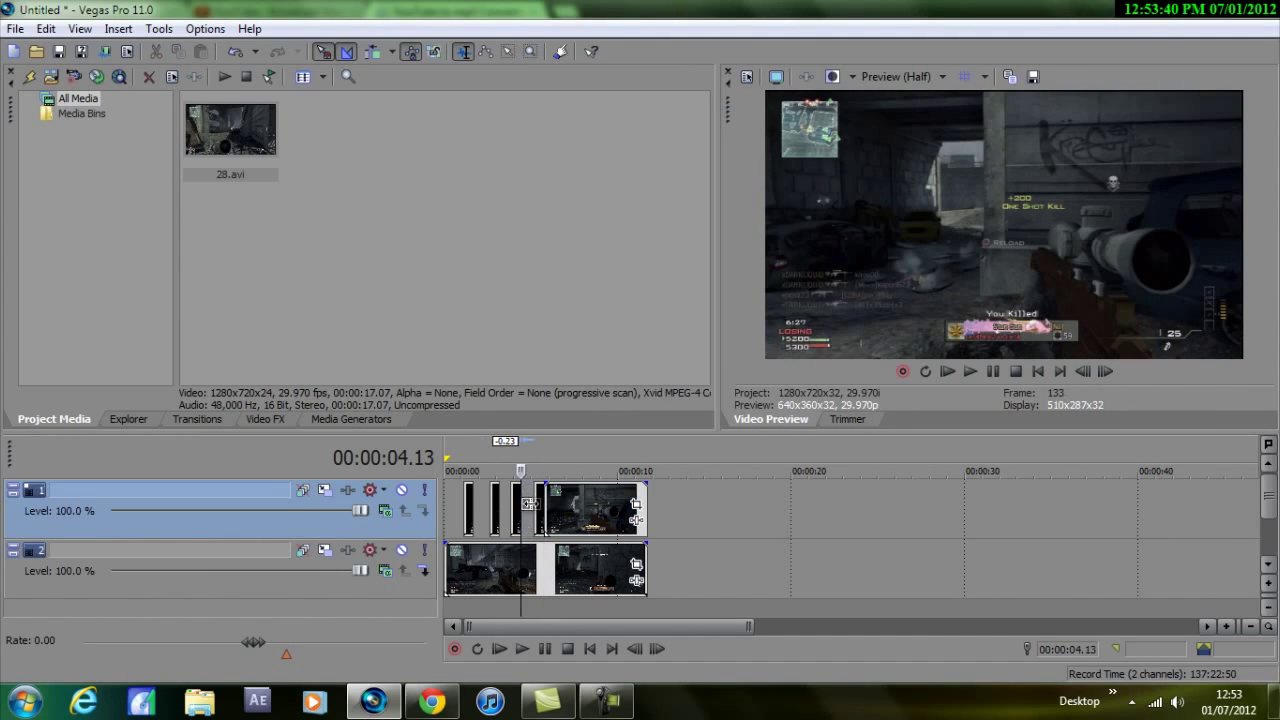
pyautogui.click(577, 522)
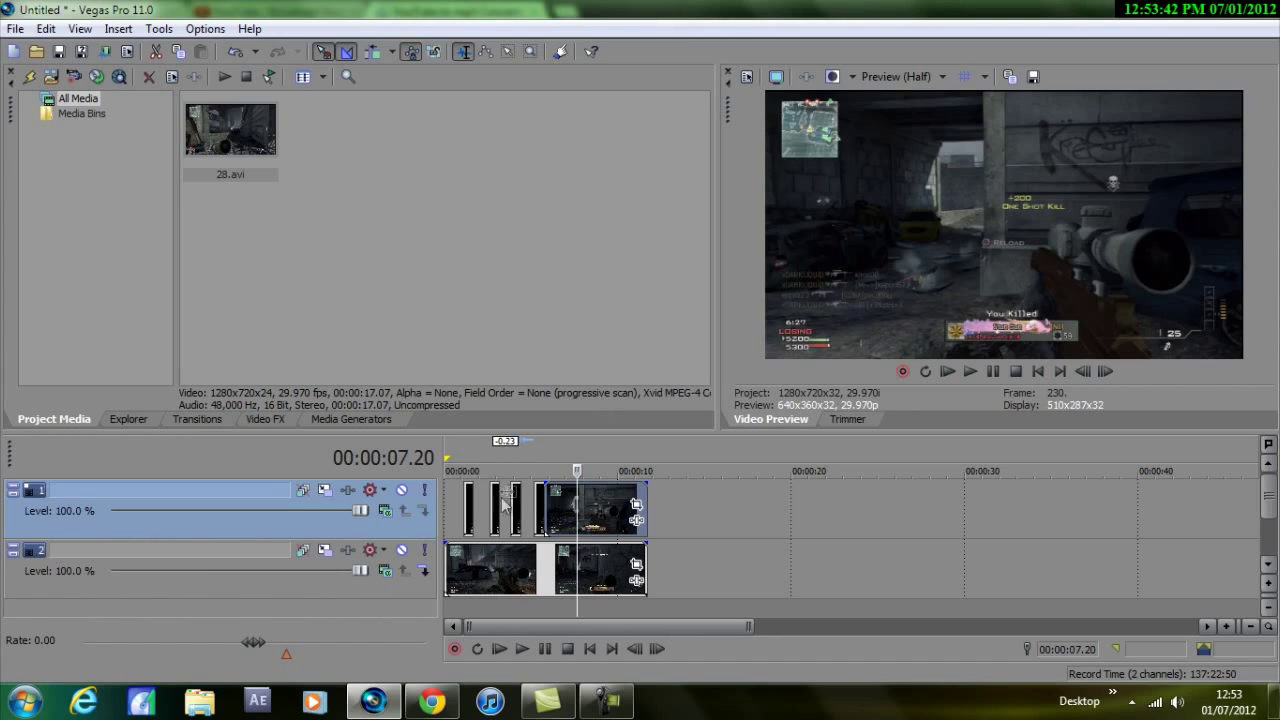
pyautogui.press('Delete')
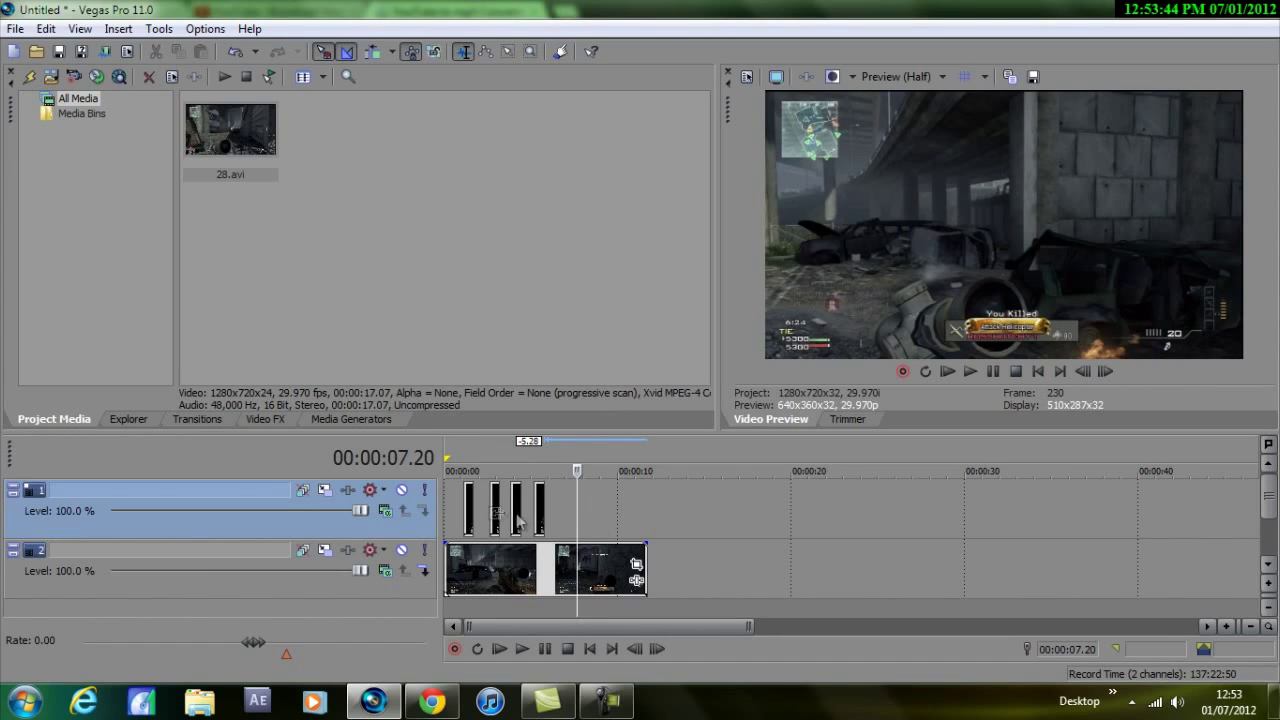
# Check the footage in each of the four kill segments on the upper track
pyautogui.click(465, 505)
pyautogui.click(500, 505)
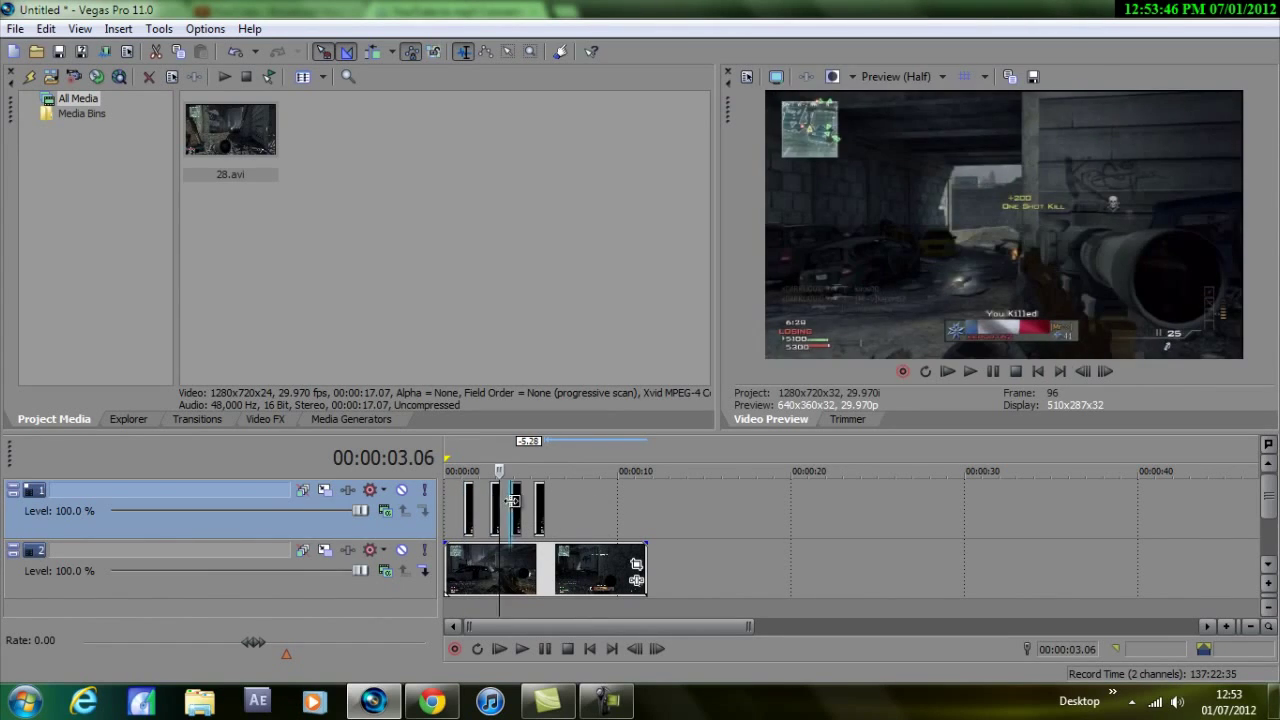
pyautogui.click(512, 500)
pyautogui.click(537, 505)
pyautogui.click(465, 505)
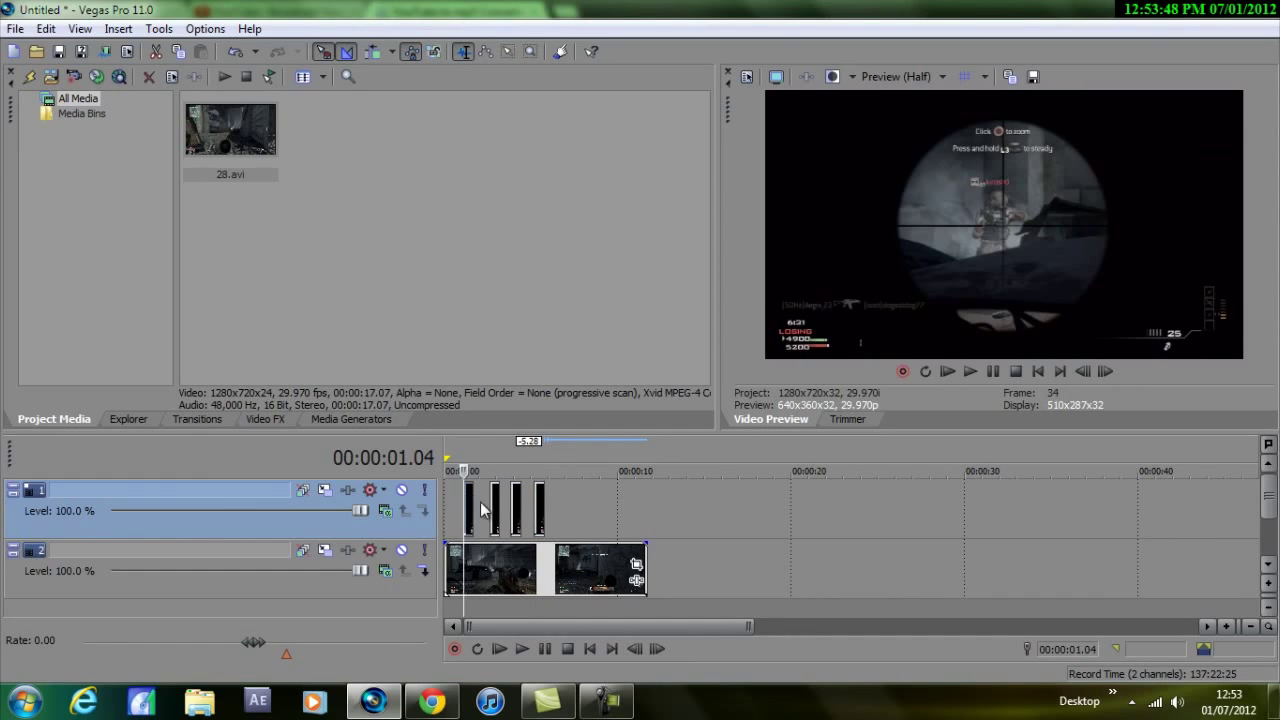
pyautogui.click(492, 505)
pyautogui.click(510, 505)
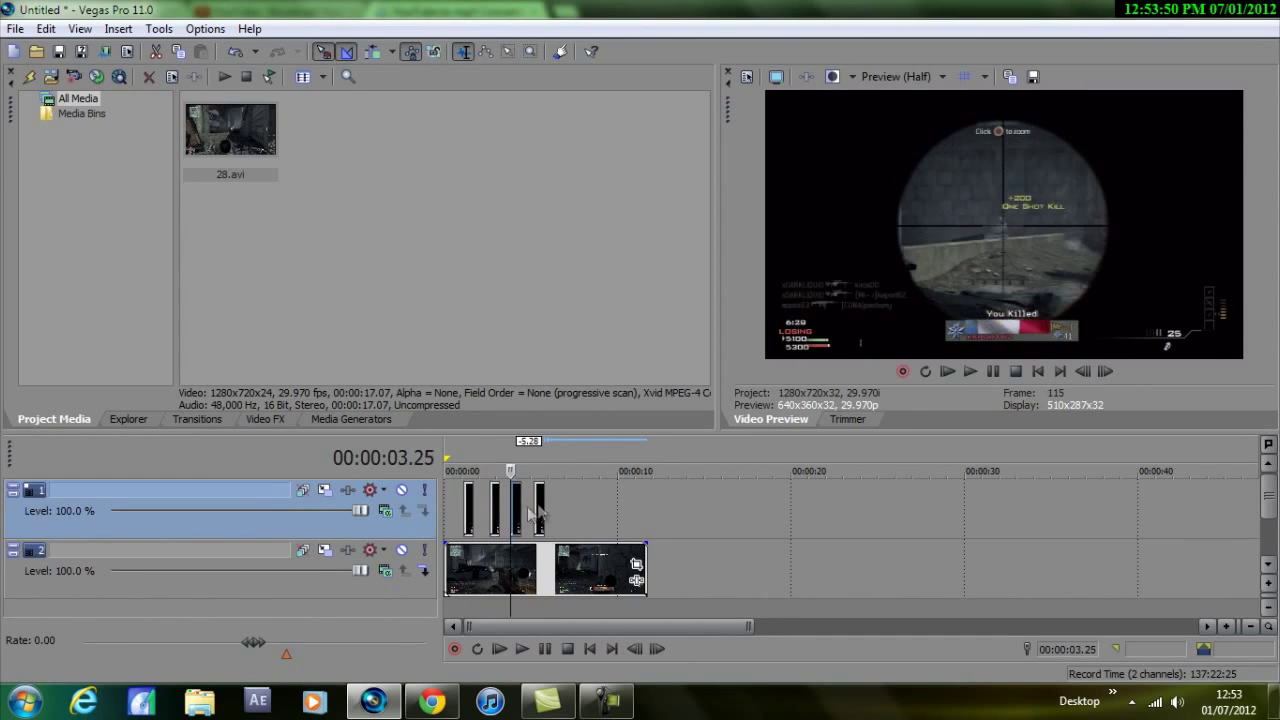
pyautogui.click(537, 508)
pyautogui.click(467, 505)
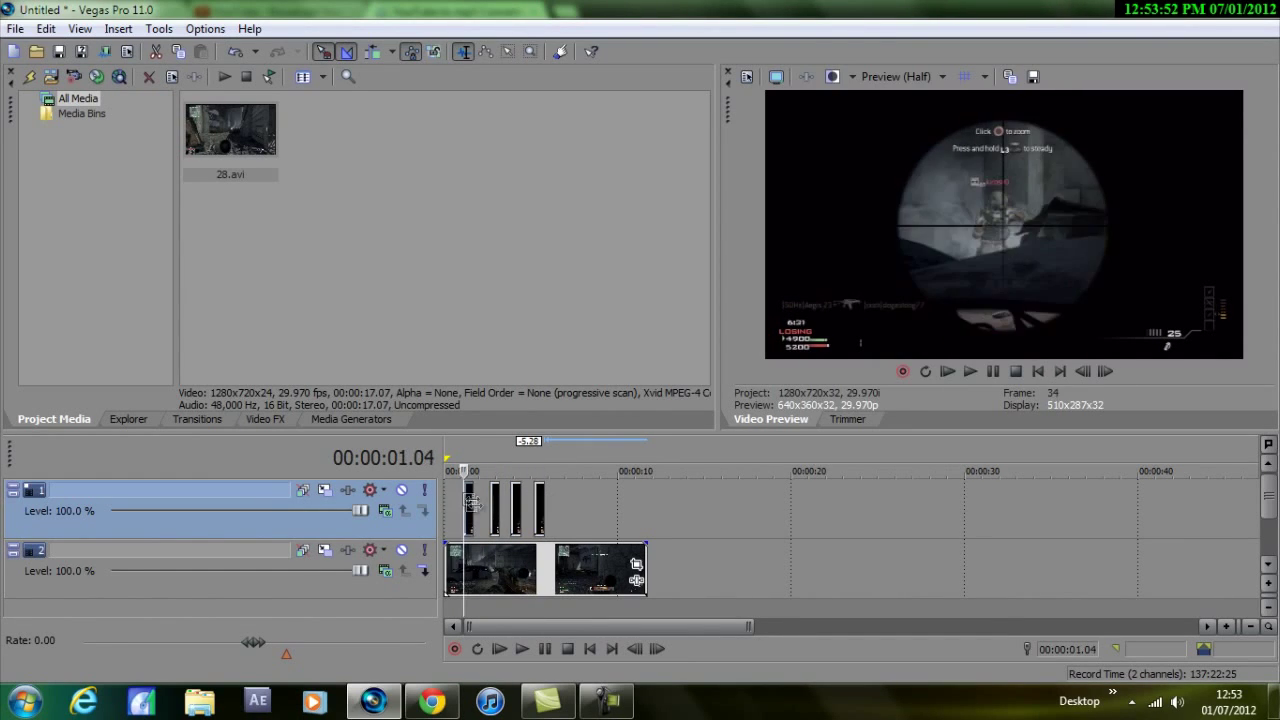
# Add a short fade-in and a short fade-out to the first kill segment on the upper track
pyautogui.scroll(3, 493, 517)
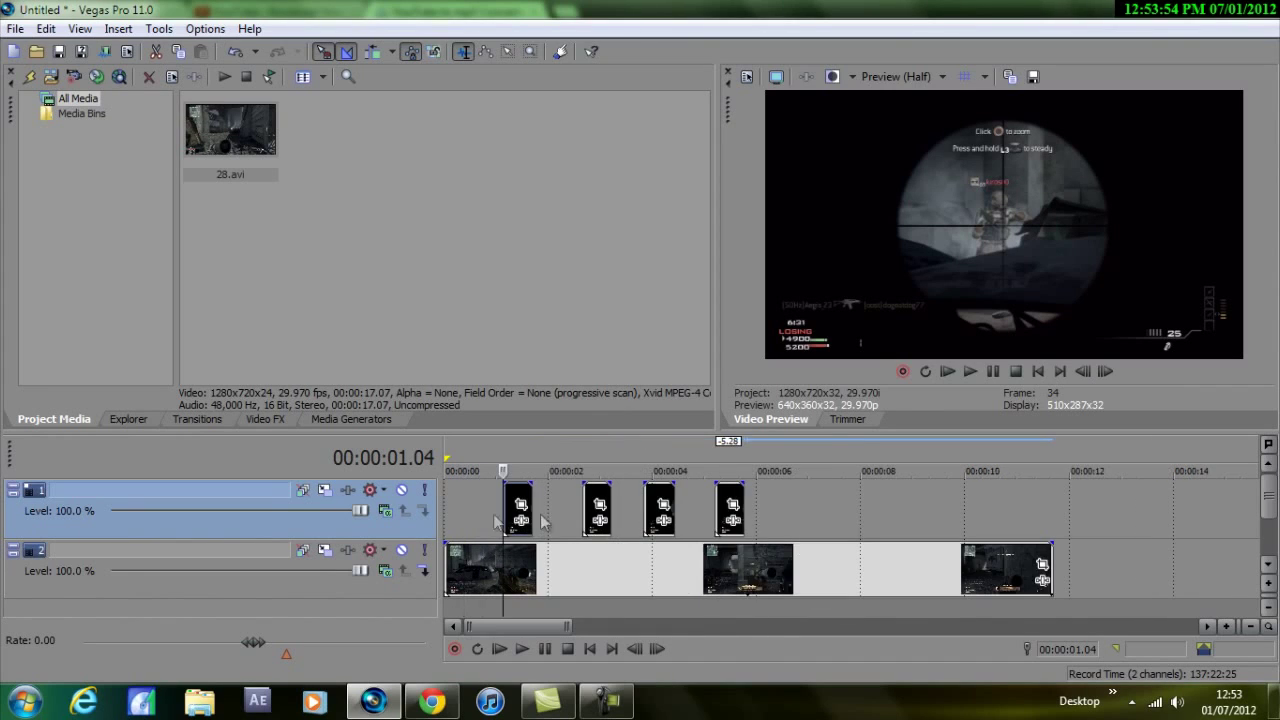
pyautogui.scroll(2, 545, 525)
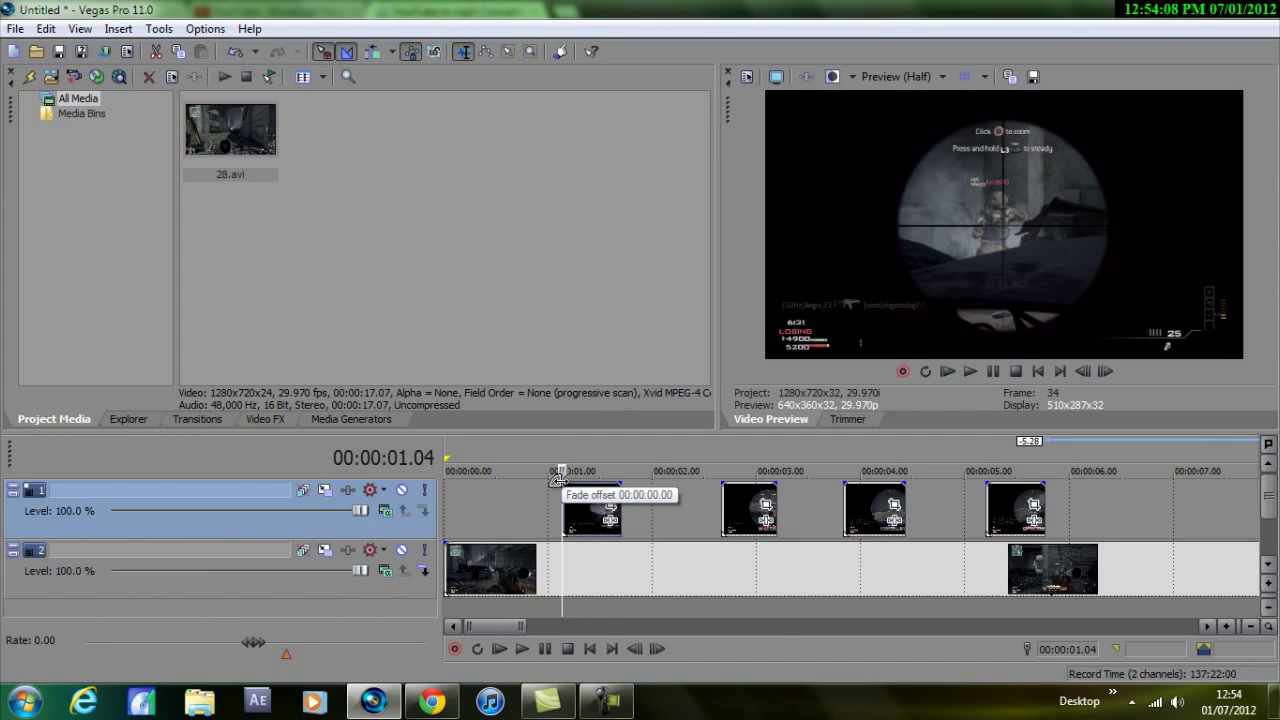
pyautogui.moveTo(559, 482); pyautogui.dragTo(584, 484)
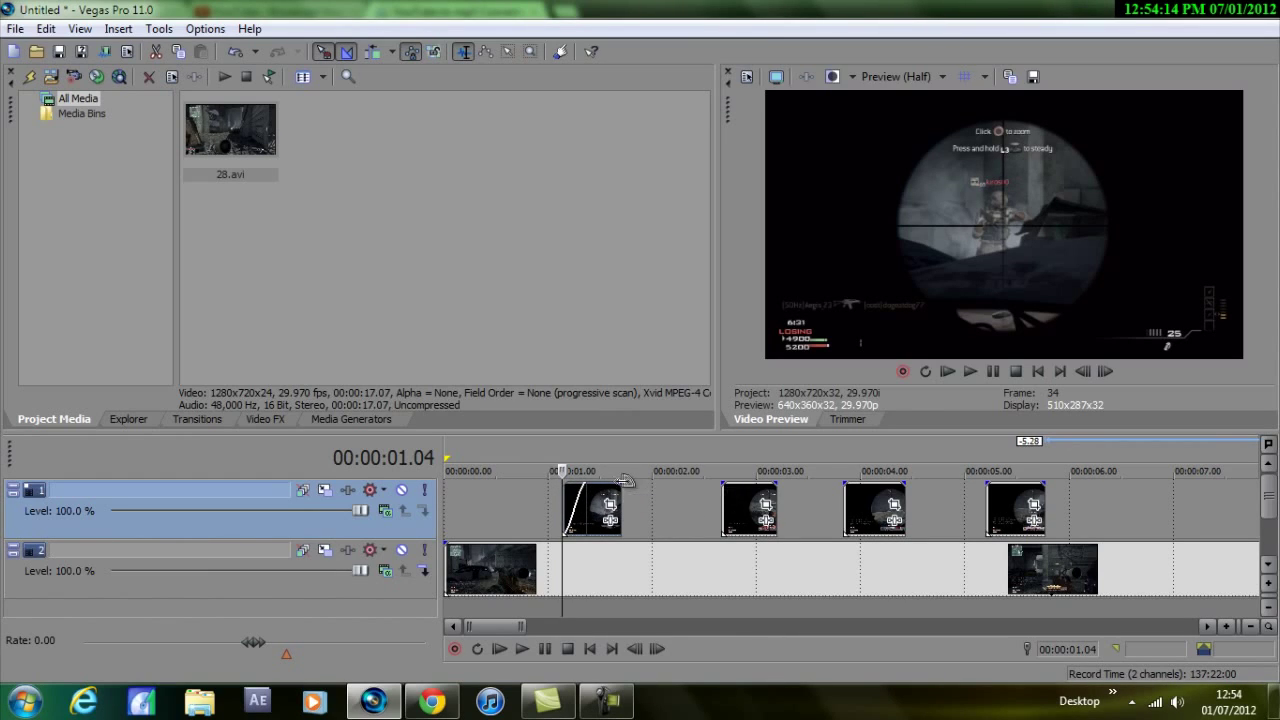
pyautogui.moveTo(623, 482); pyautogui.dragTo(604, 483)
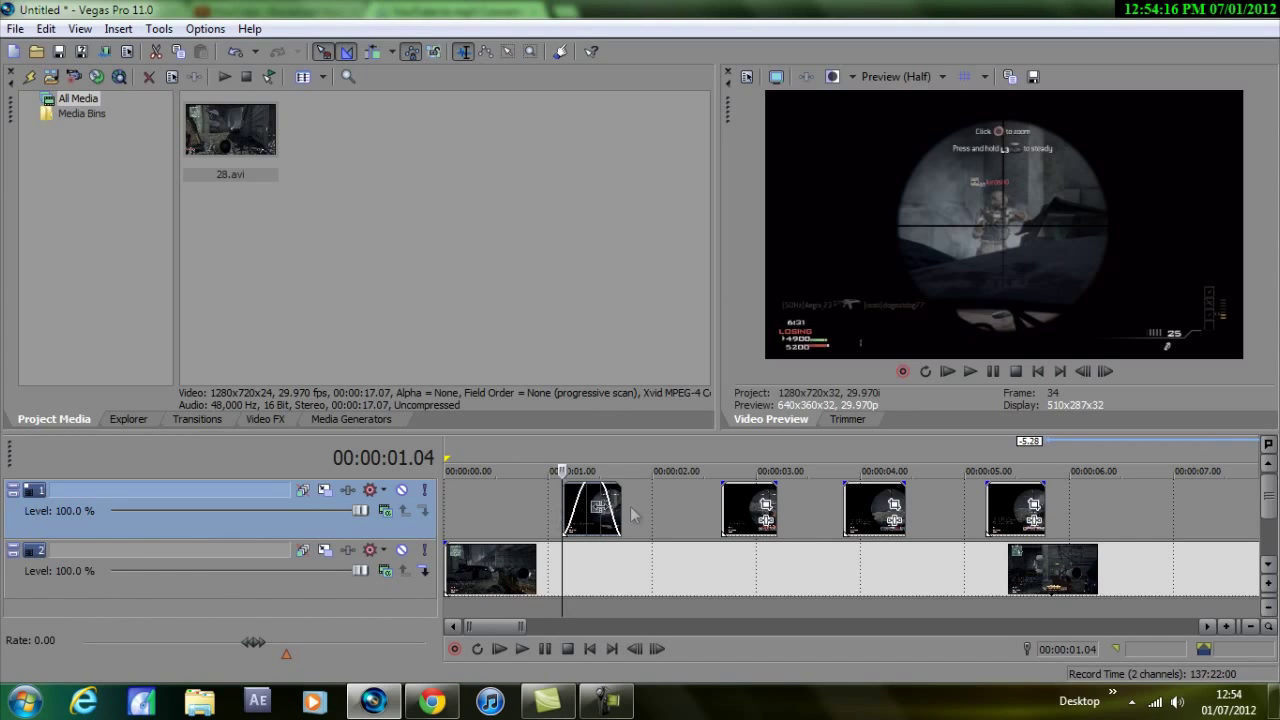
# Add matching fade-ins and fade-outs to the second, third and fourth kill segments
pyautogui.moveTo(720, 484); pyautogui.dragTo(768, 481)
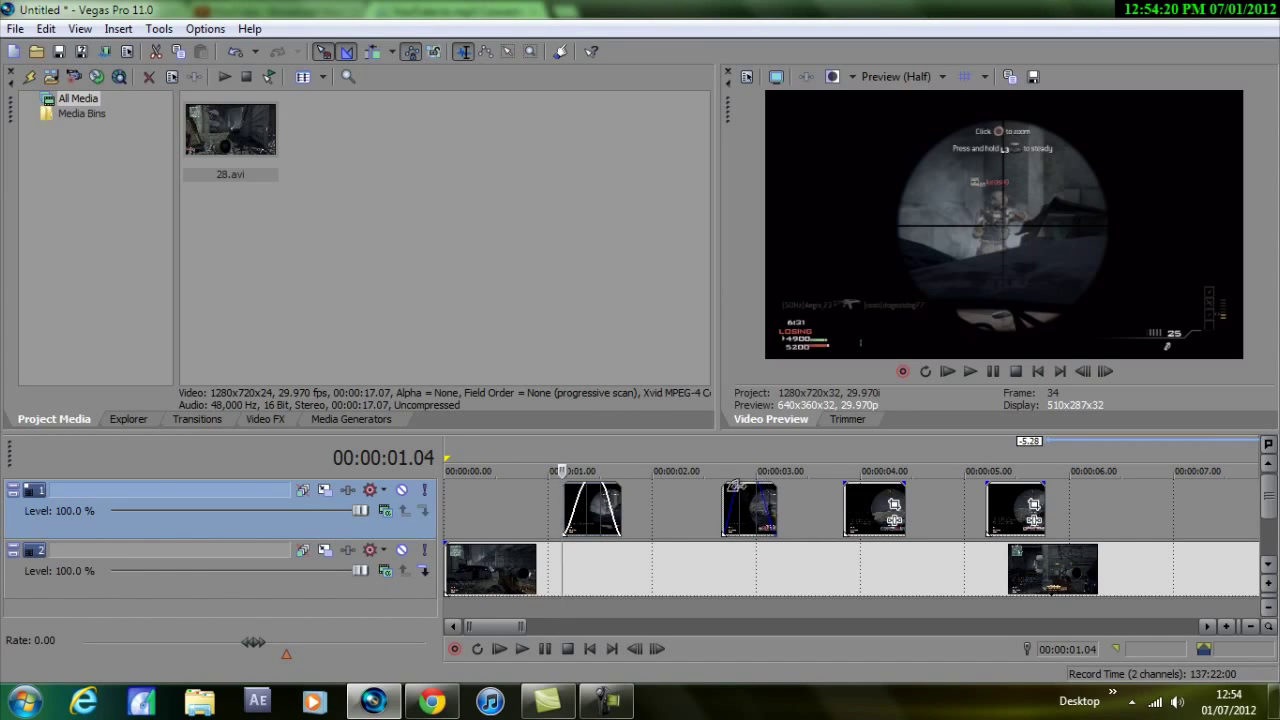
pyautogui.moveTo(846, 482); pyautogui.dragTo(889, 482)
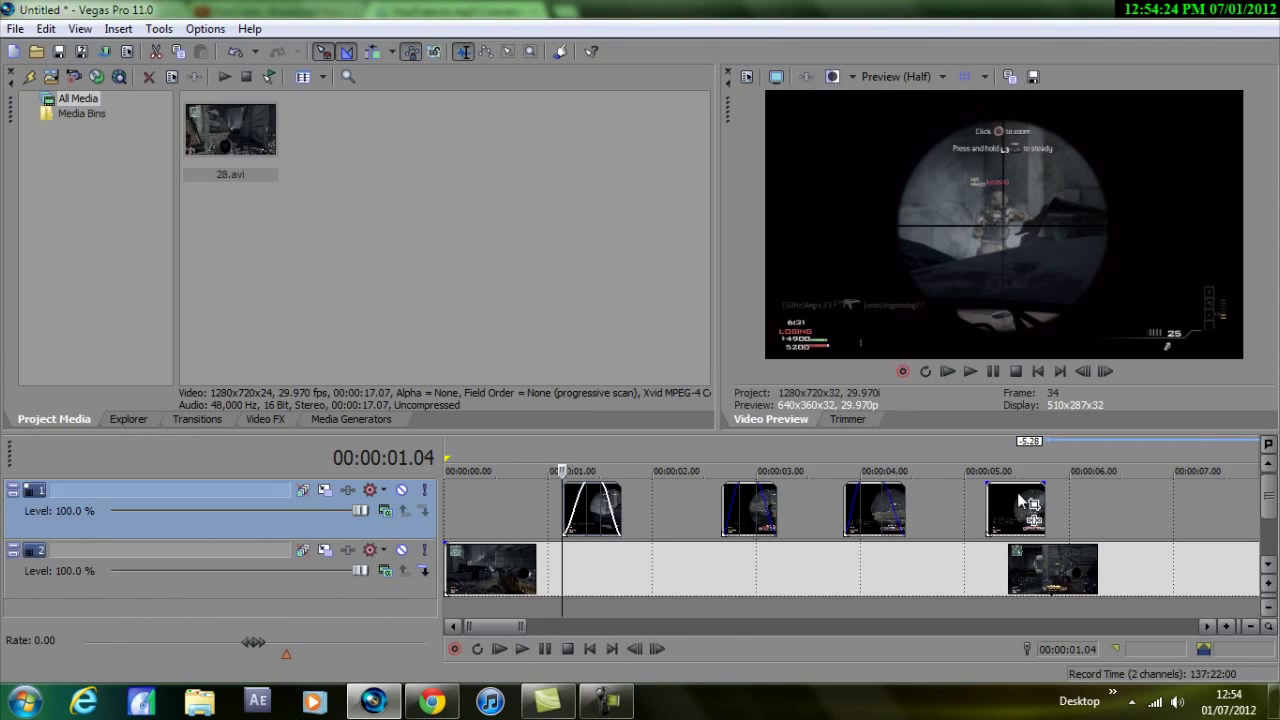
pyautogui.moveTo(988, 484); pyautogui.dragTo(1029, 486)
pyautogui.scroll(-5, 455, 545)
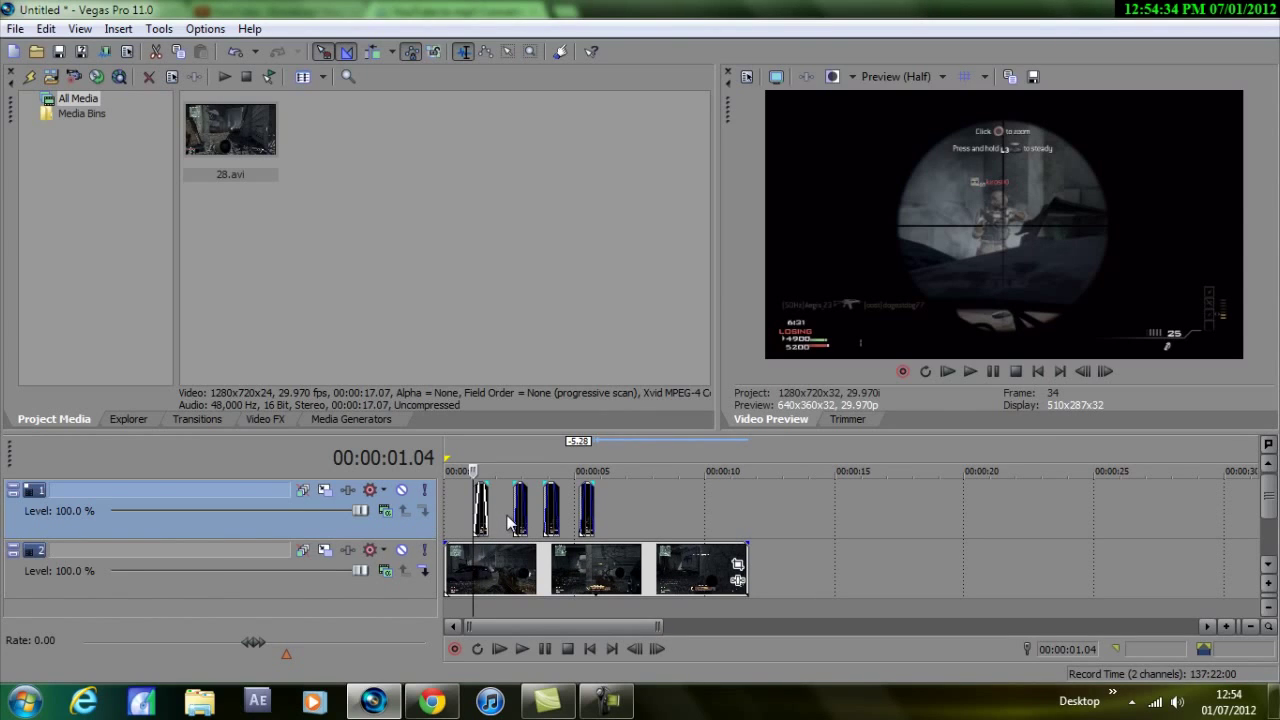
# Set the upper track's compositing mode to Add and preview the effect inside the first kill segment
pyautogui.click(384, 512)
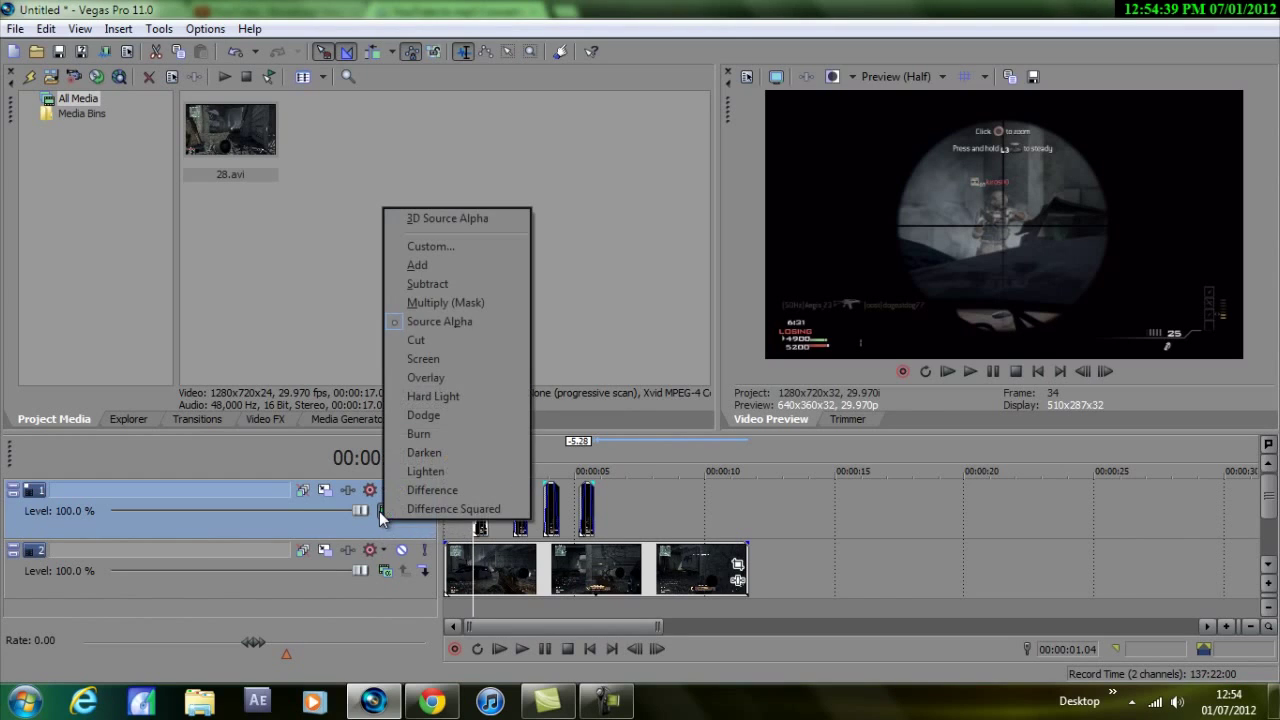
pyautogui.click(458, 263)
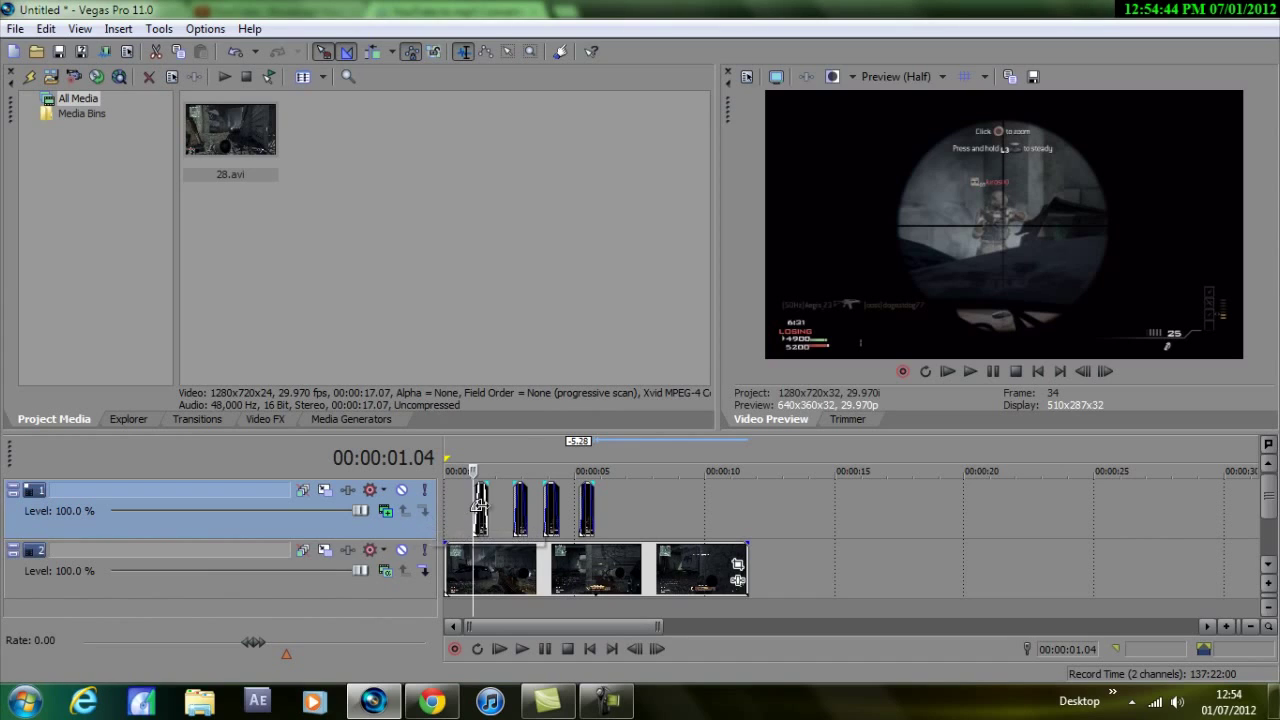
pyautogui.click(479, 506)
pyautogui.scroll(6, 576, 520)
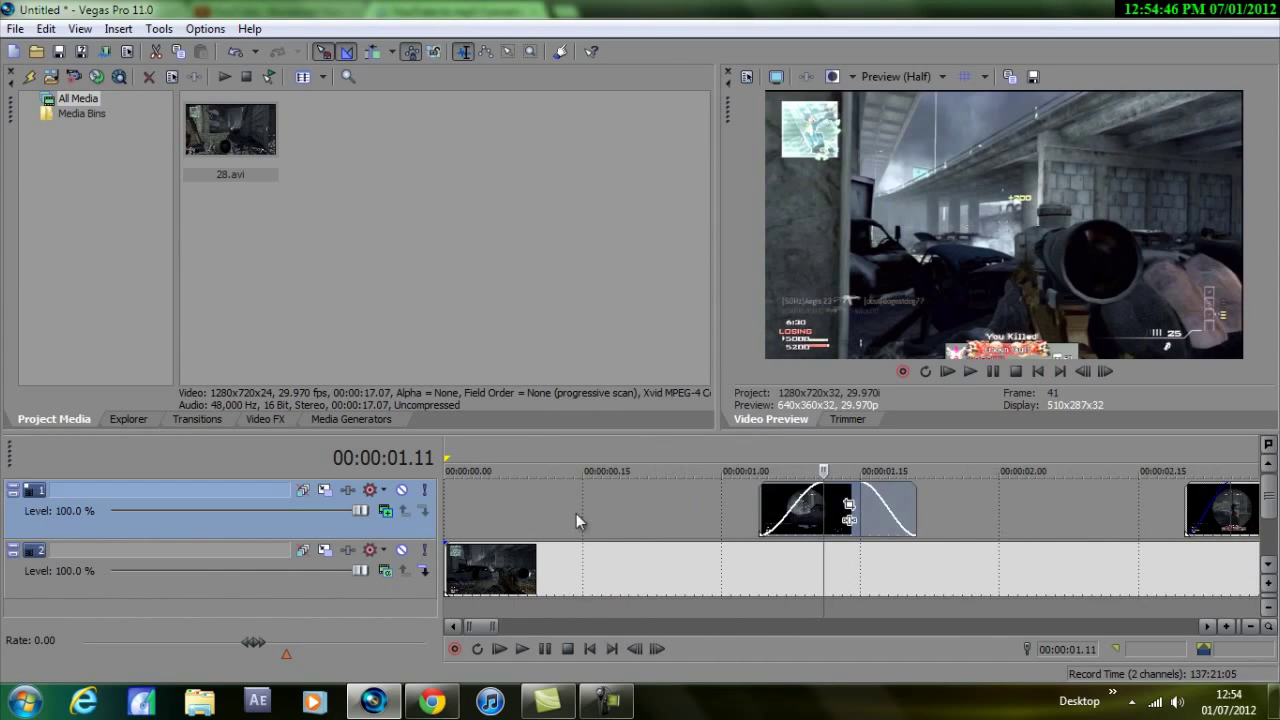
# Open Event Pan/Crop for the first kill segment and create a full-frame position keyframe at 00:00:00.01
pyautogui.scroll(-3, 577, 521)
pyautogui.scroll(1, 590, 505)
pyautogui.click(600, 510)
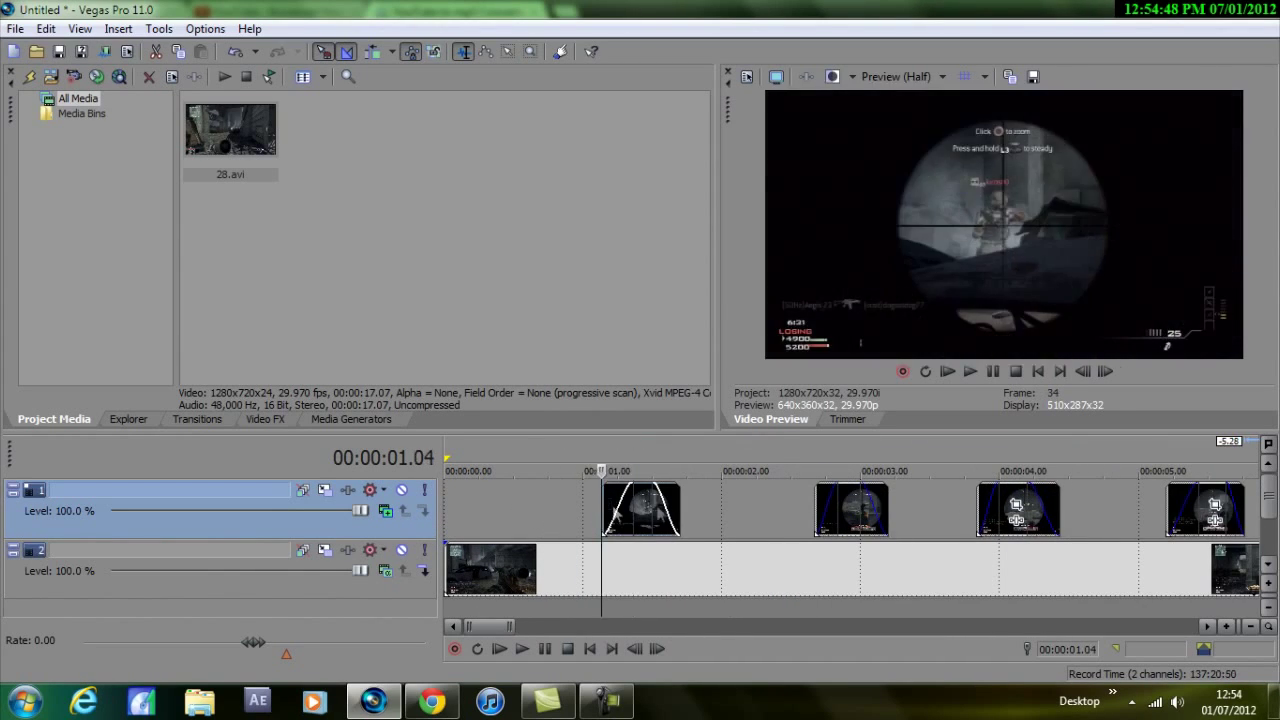
pyautogui.scroll(1, 600, 510)
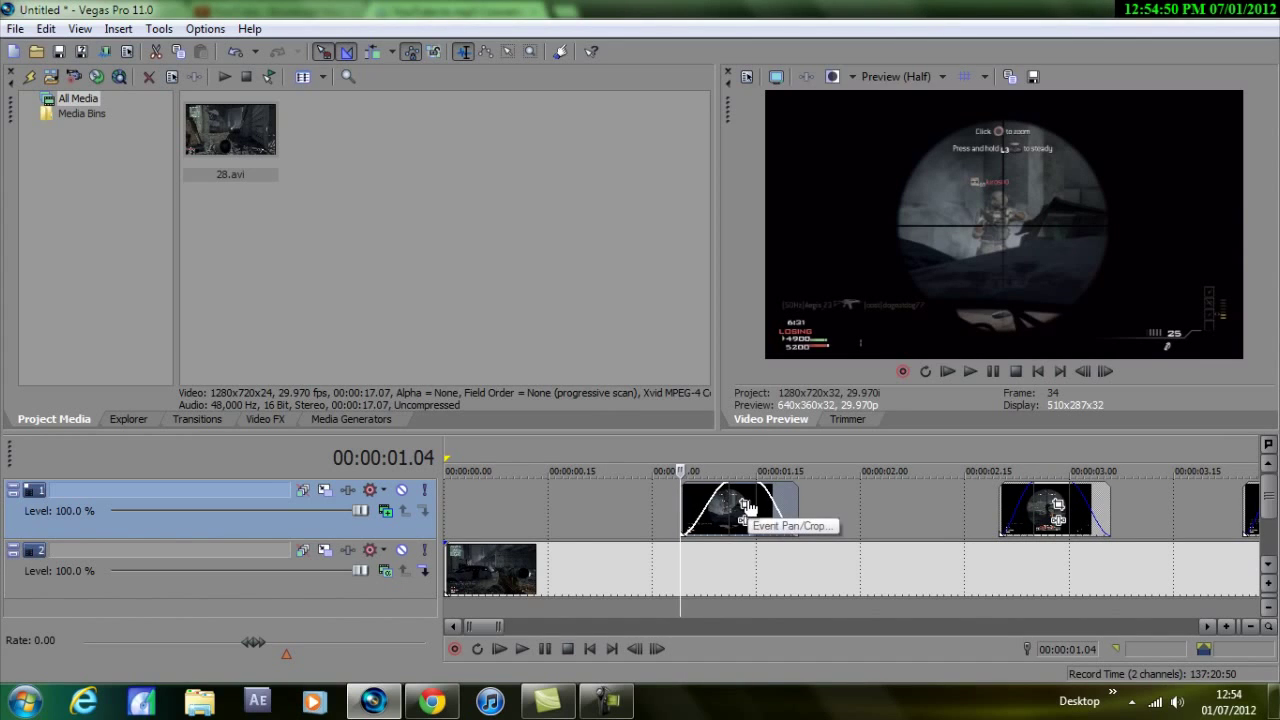
pyautogui.click(745, 512)
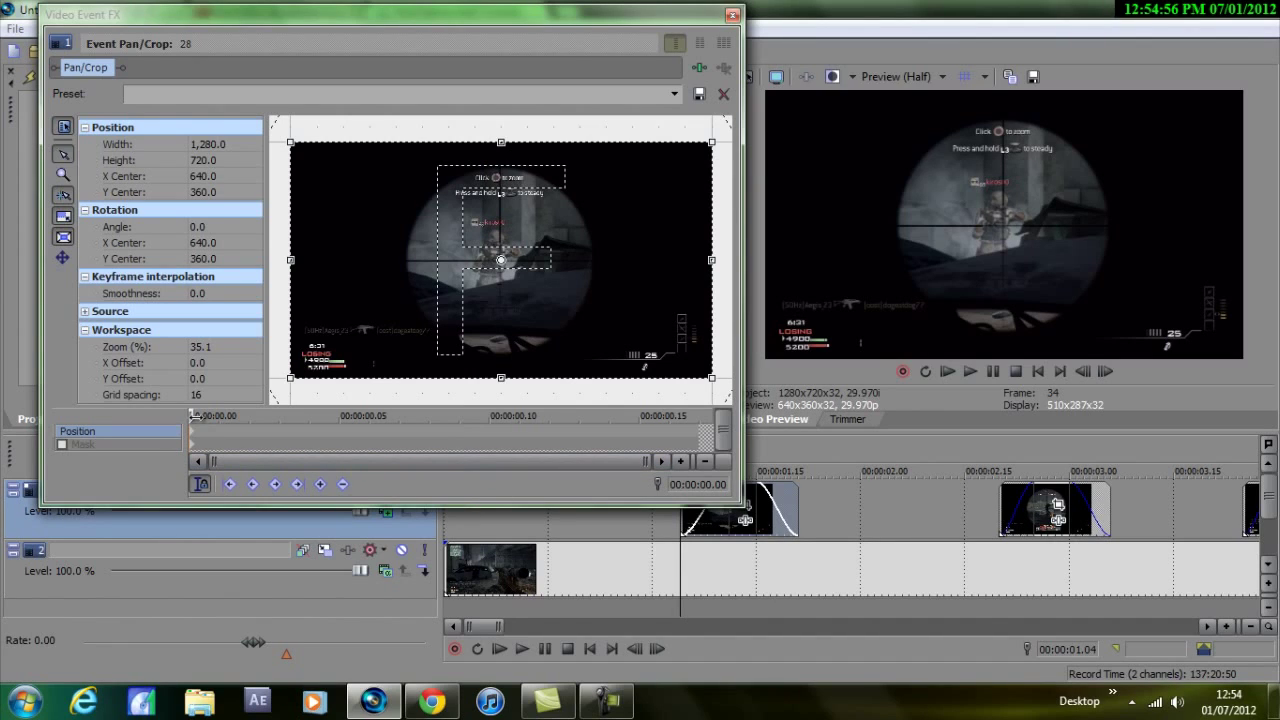
pyautogui.moveTo(199, 414)
pyautogui.mouseDown()
pyautogui.moveTo(254, 414)
pyautogui.moveTo(220, 414)
pyautogui.mouseUp()
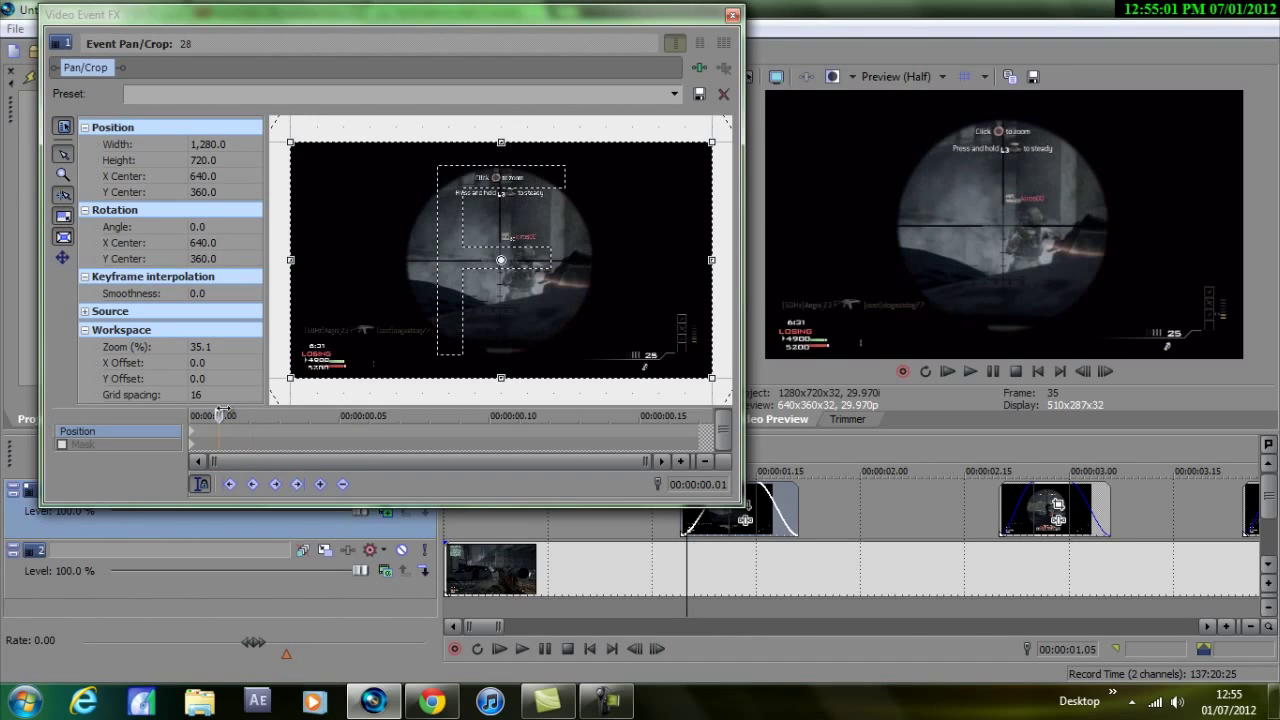
pyautogui.click(321, 485)
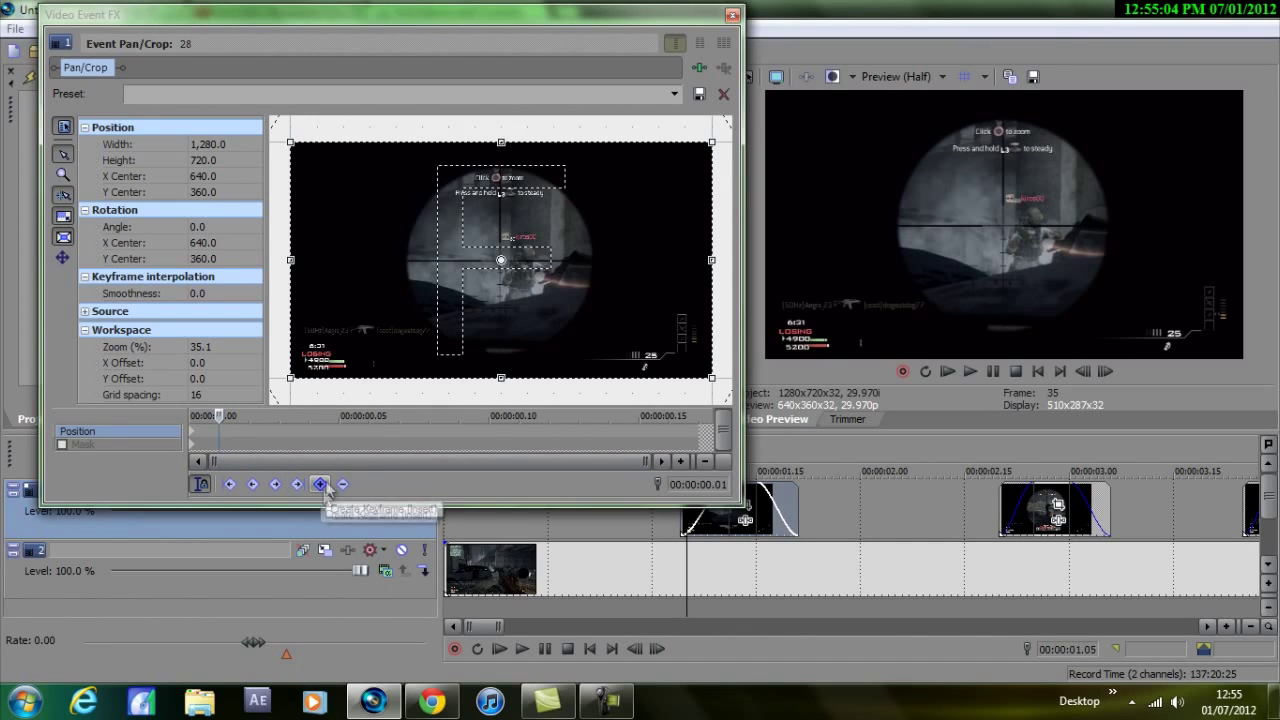
# Shrink the first segment's crop frame to 160 x 90 around the centre at 00:00:00.17 and close Event Pan/Crop
pyautogui.click(698, 434)
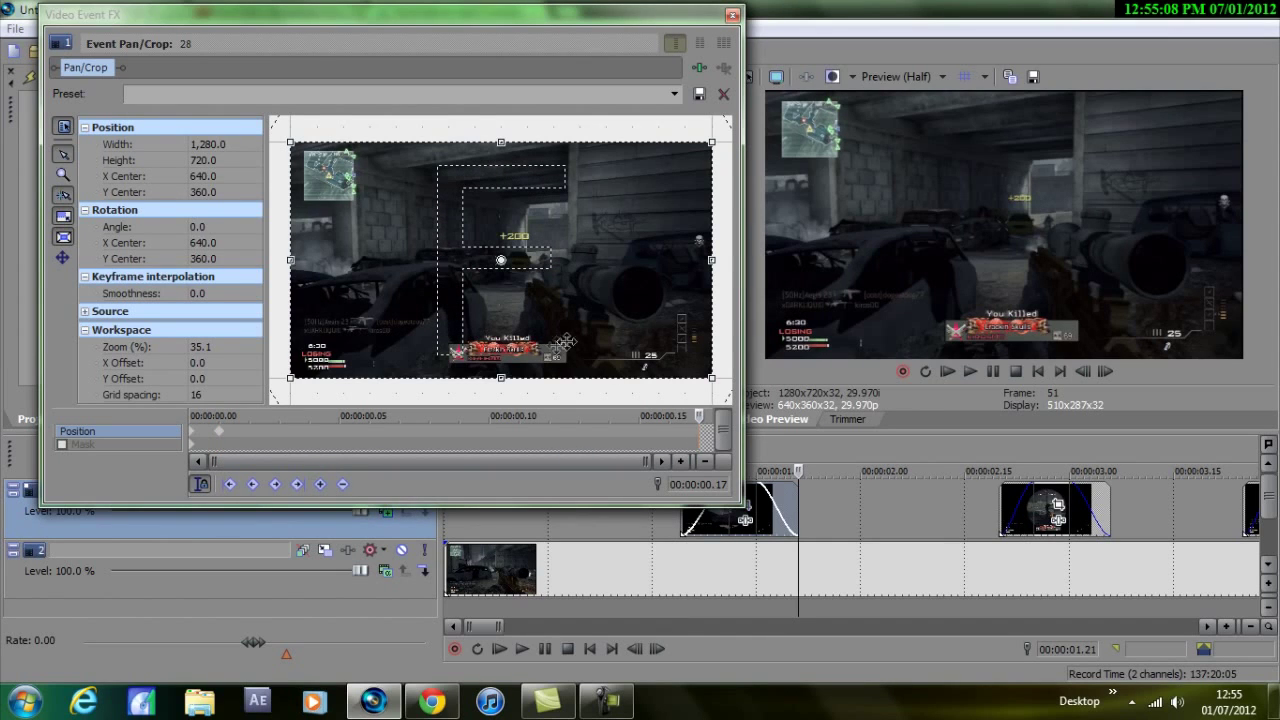
pyautogui.moveTo(291, 137); pyautogui.dragTo(481, 219)
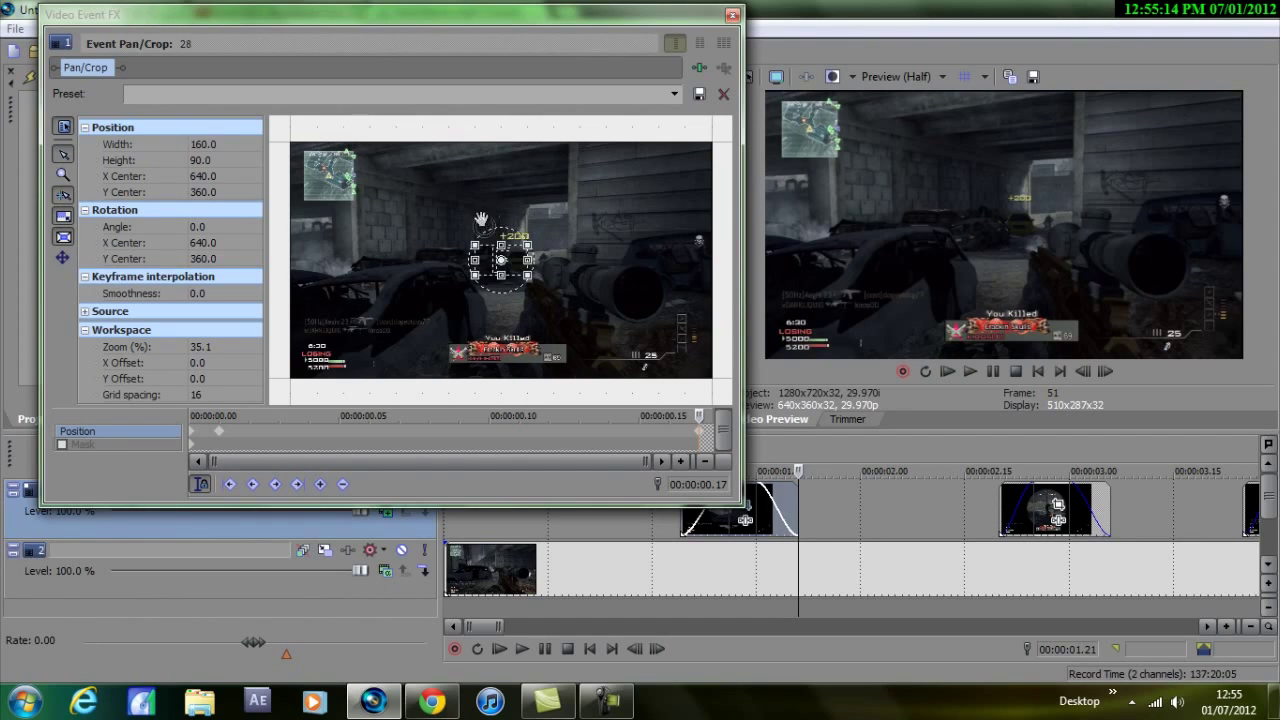
pyautogui.click(733, 15)
# Open Event Pan/Crop for the second kill segment and create a full-frame position keyframe at 00:00:00.01
pyautogui.click(1003, 523)
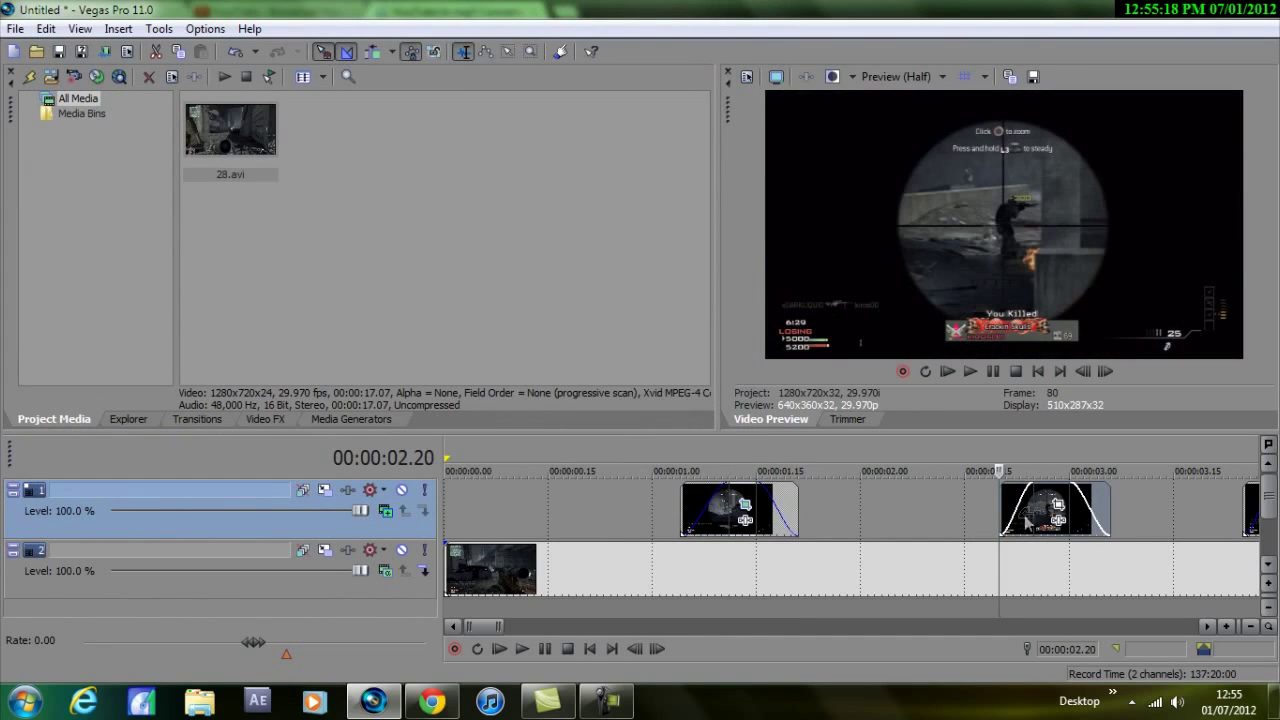
pyautogui.click(1058, 505)
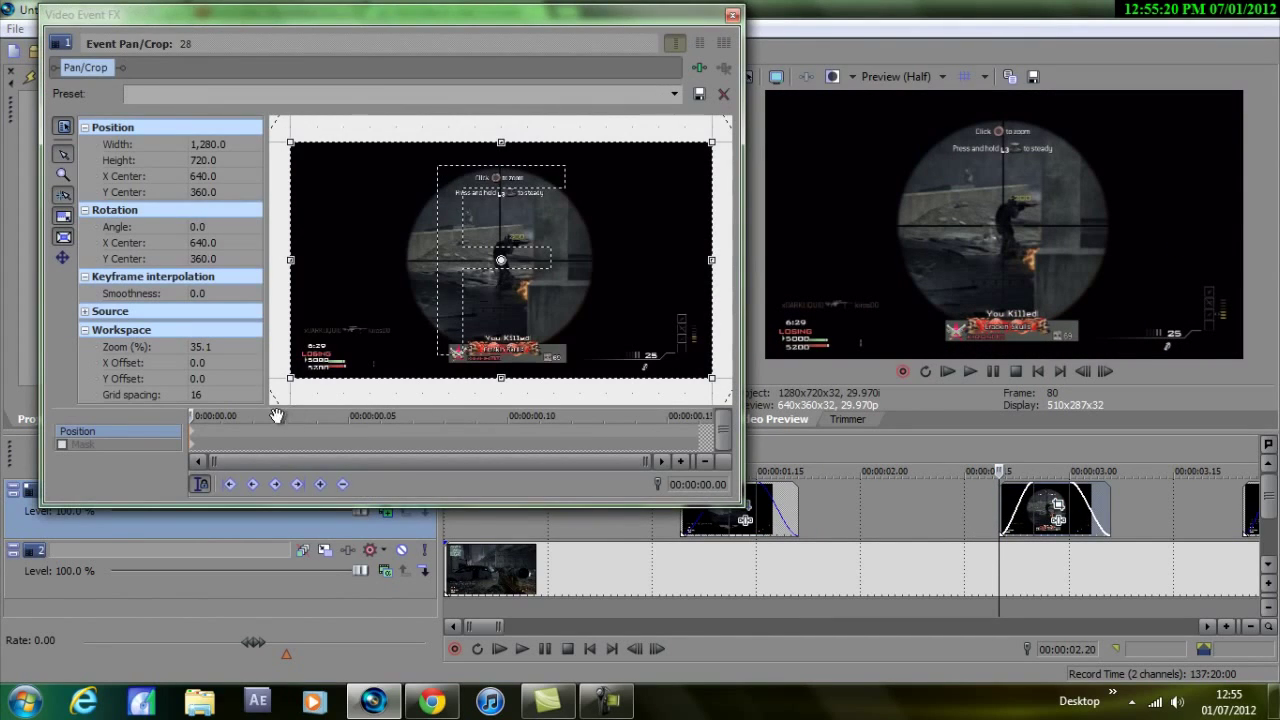
pyautogui.moveTo(197, 413); pyautogui.dragTo(220, 414)
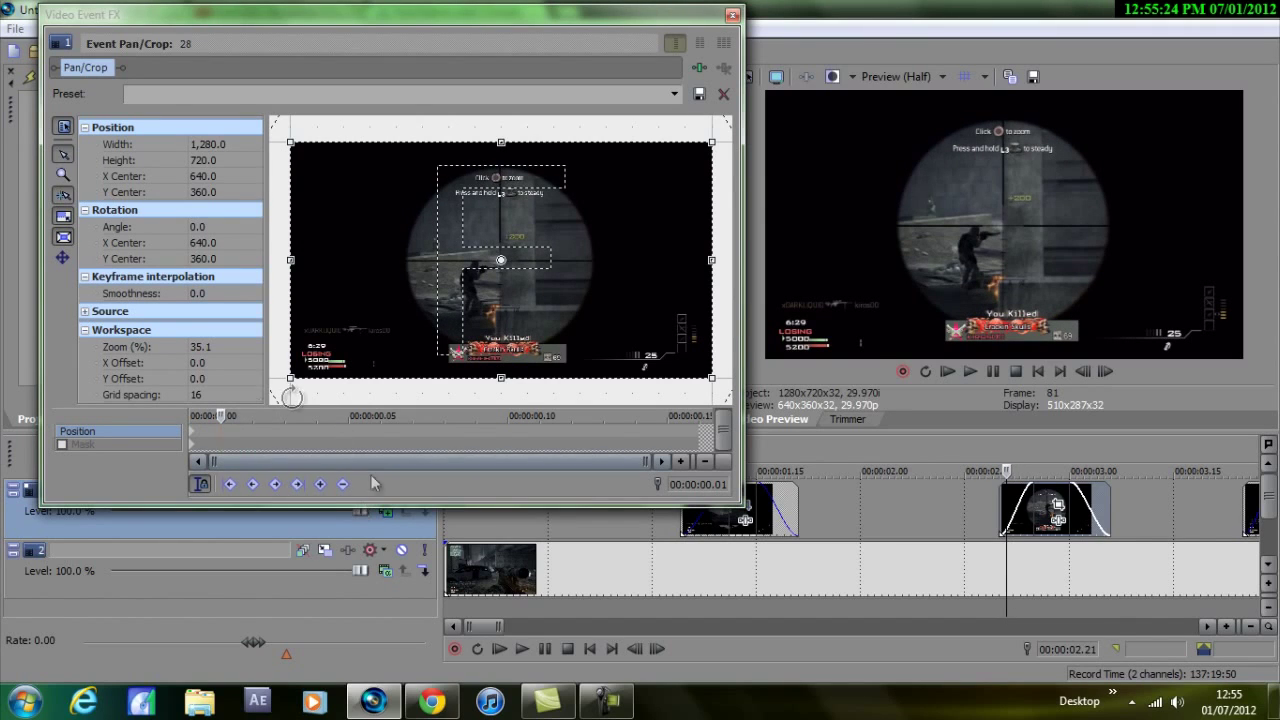
pyautogui.moveTo(226, 417)
pyautogui.mouseDown()
pyautogui.moveTo(280, 420)
pyautogui.moveTo(200, 414)
pyautogui.moveTo(218, 414)
pyautogui.mouseUp()
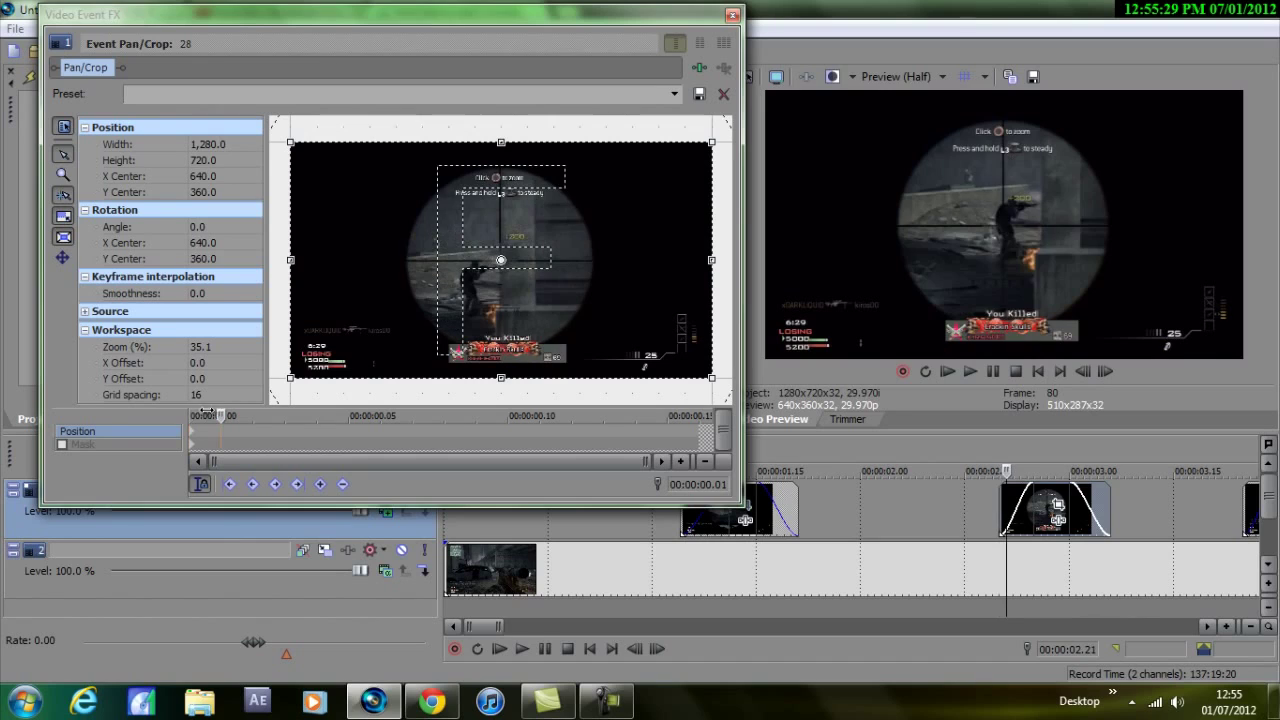
pyautogui.click(321, 484)
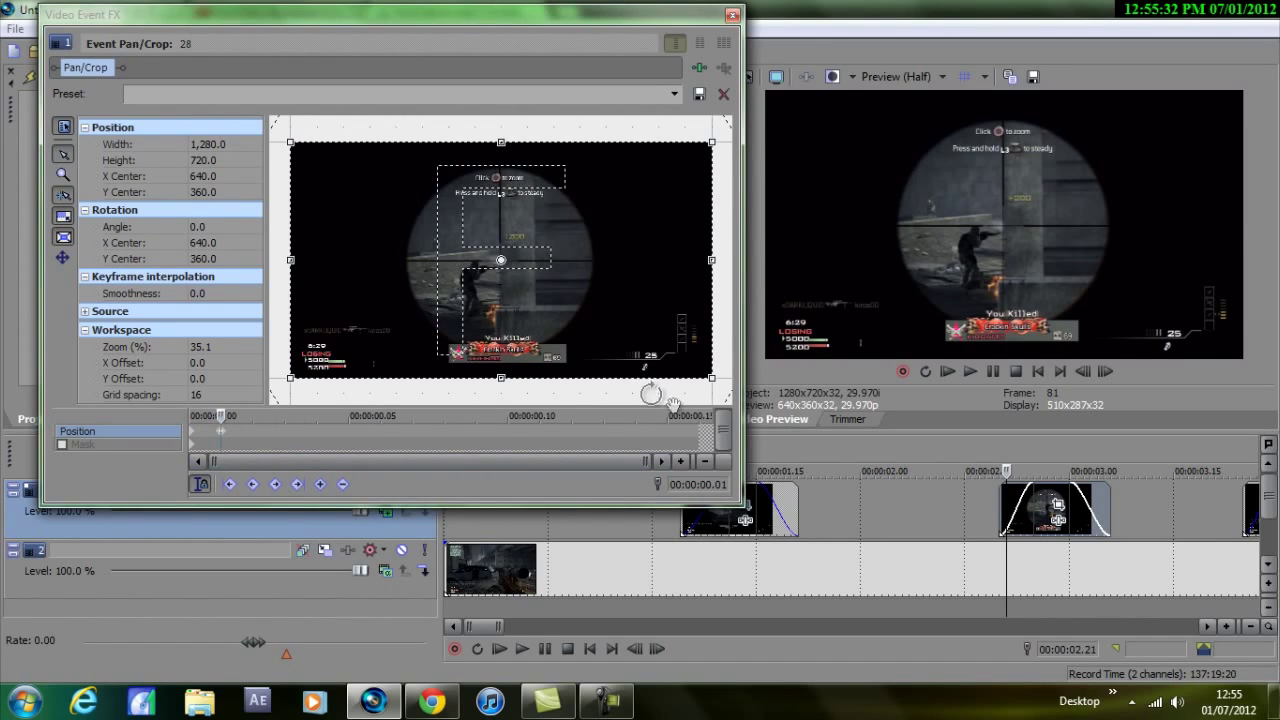
# Shrink the second segment's crop frame to 160 x 90 around the centre at 00:00:00.16 and close Event Pan/Crop
pyautogui.click(700, 432)
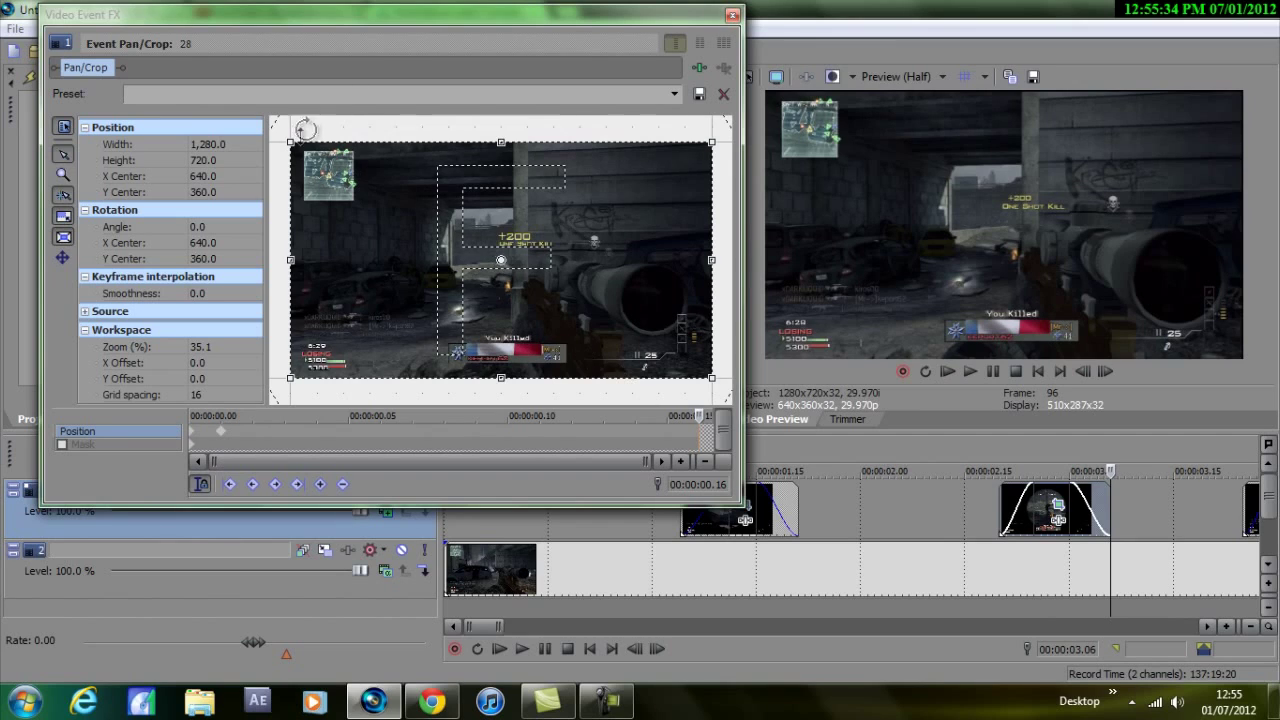
pyautogui.moveTo(291, 143); pyautogui.dragTo(468, 220)
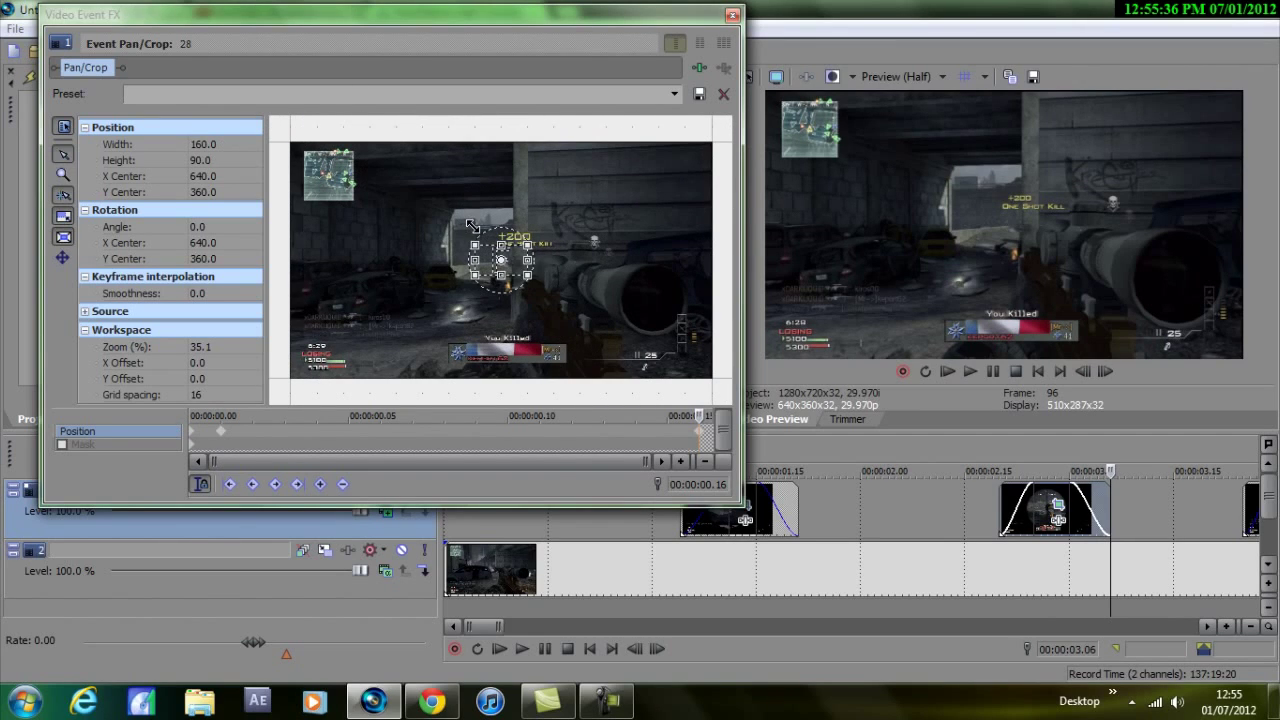
pyautogui.click(732, 15)
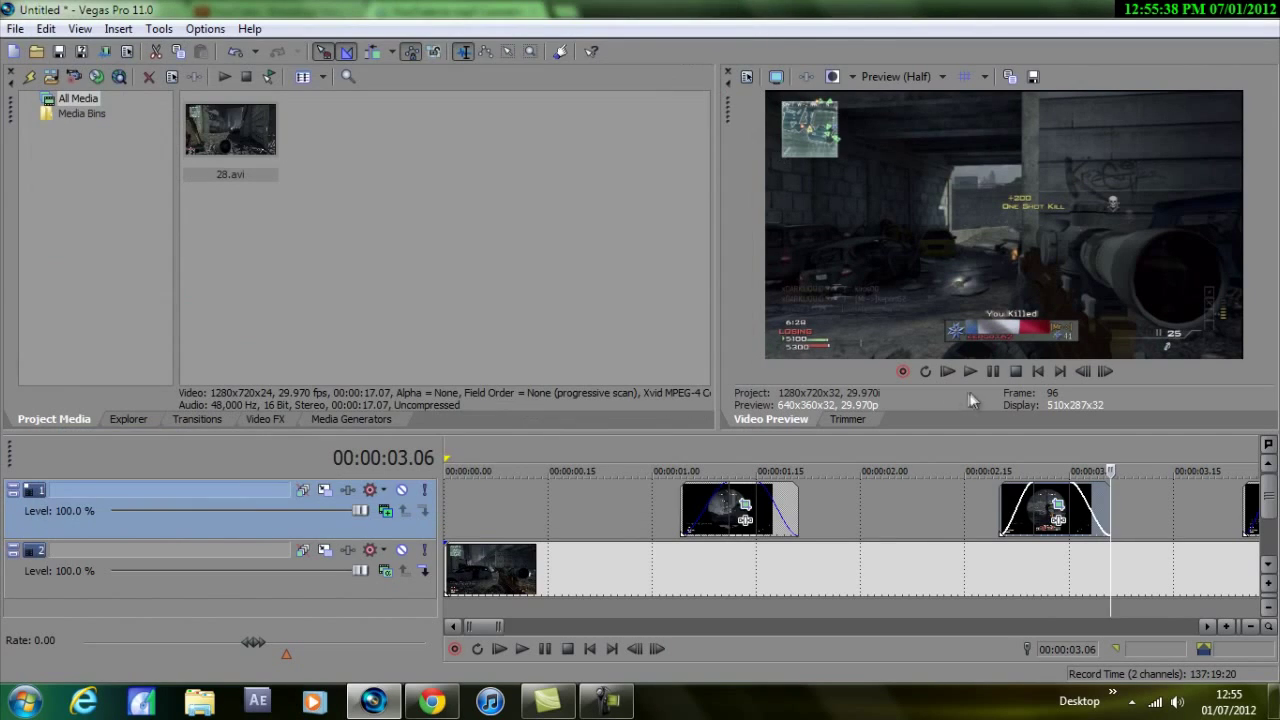
# Open Event Pan/Crop for the third kill segment and create a full-frame position keyframe at 00:00:00.01
pyautogui.scroll(-3, 931, 513)
pyautogui.click(850, 515)
pyautogui.scroll(2, 898, 542)
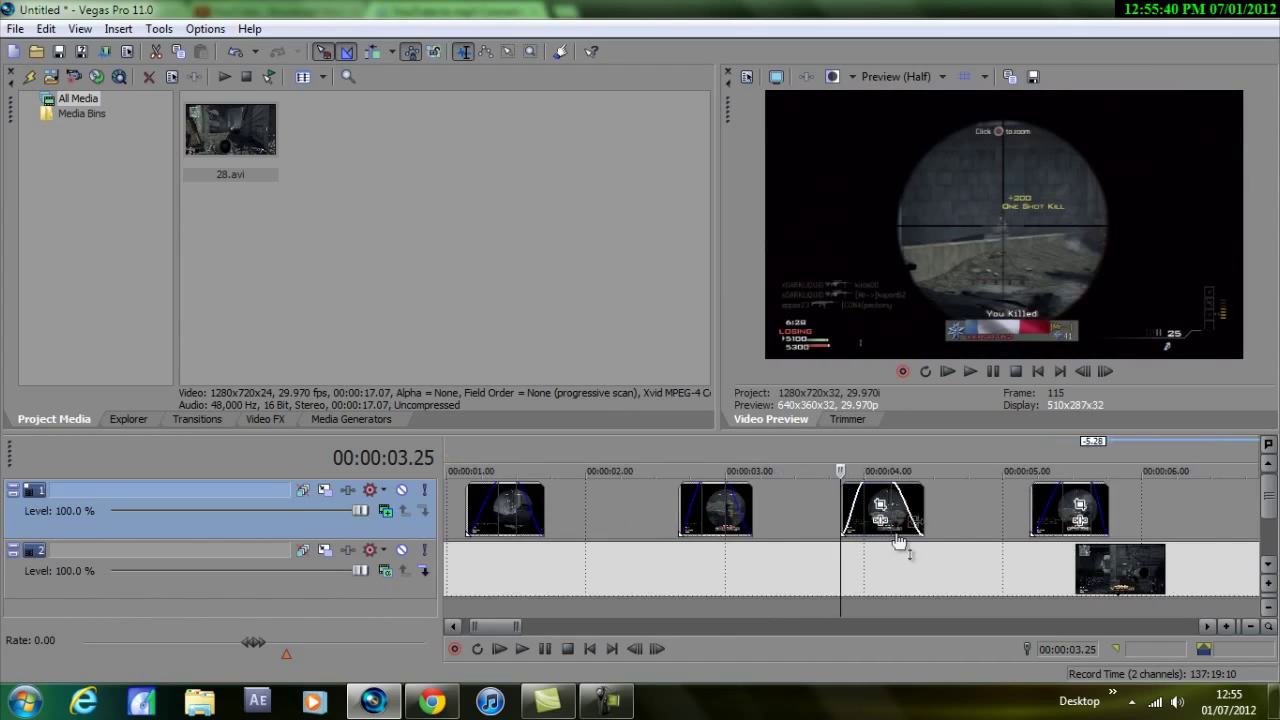
pyautogui.scroll(2, 898, 542)
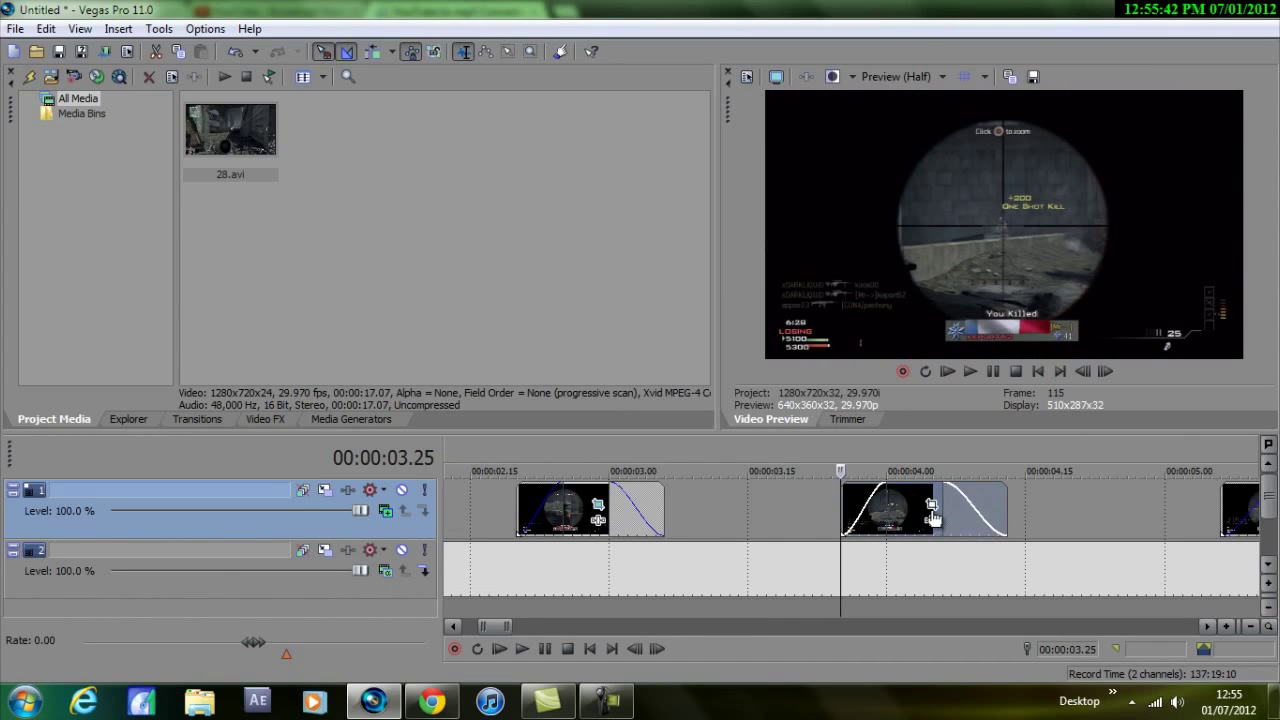
pyautogui.click(931, 513)
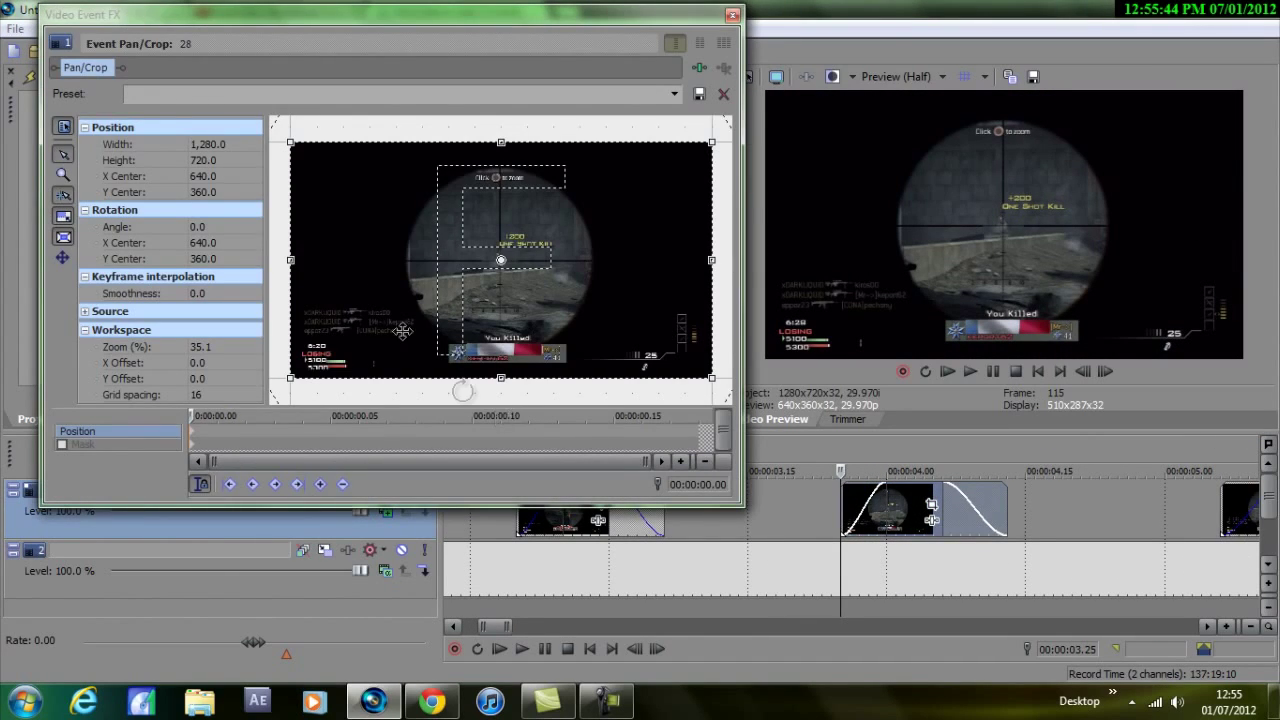
pyautogui.click(216, 436)
pyautogui.click(320, 484)
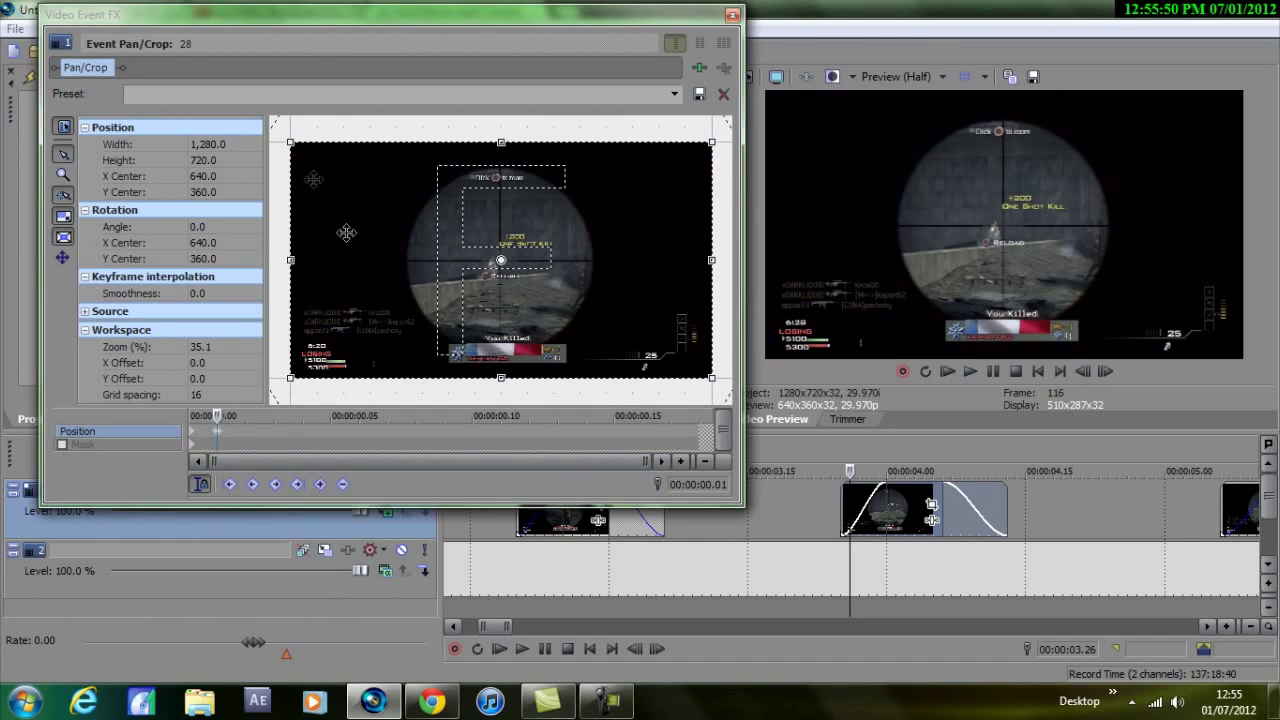
# Shrink the third segment's crop frame to 160 x 90 around the centre at 00:00:00.18 and close Event Pan/Crop
pyautogui.click(697, 436)
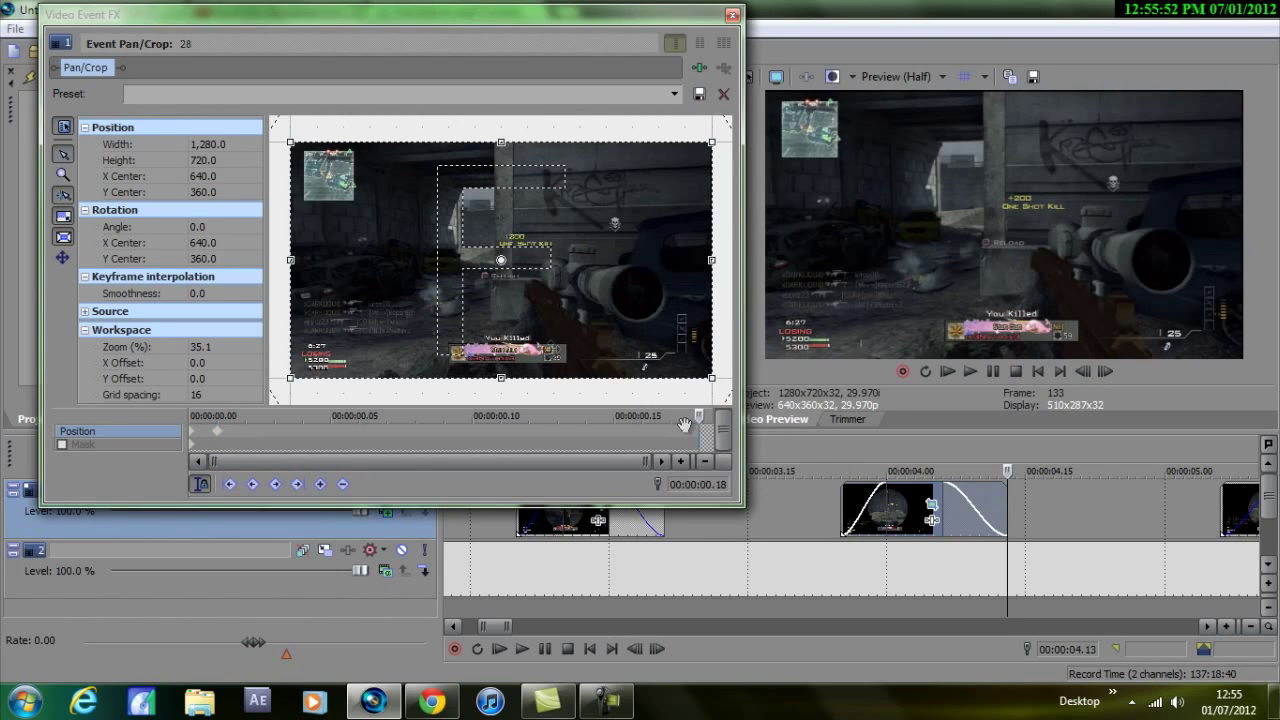
pyautogui.moveTo(294, 146); pyautogui.dragTo(475, 243)
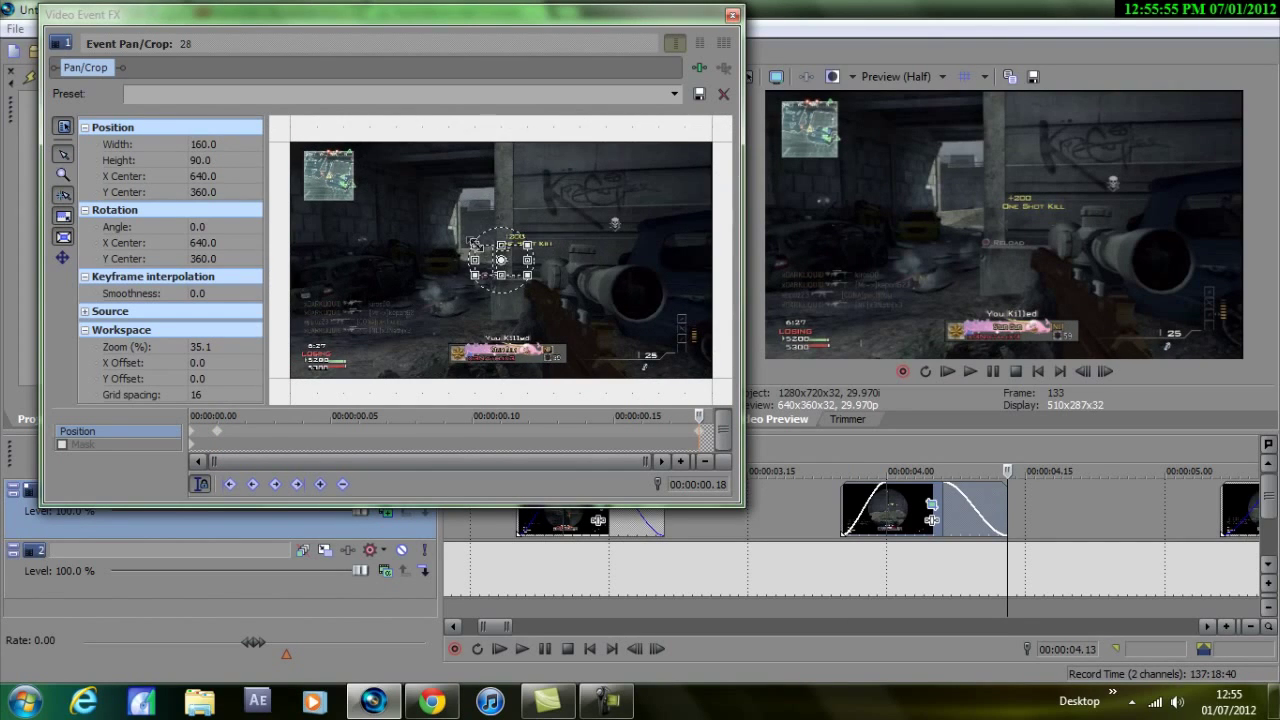
pyautogui.click(736, 16)
# Open Event Pan/Crop for the fourth kill segment and create a full-frame position keyframe at 00:00:00.01
pyautogui.scroll(-3, 1110, 590)
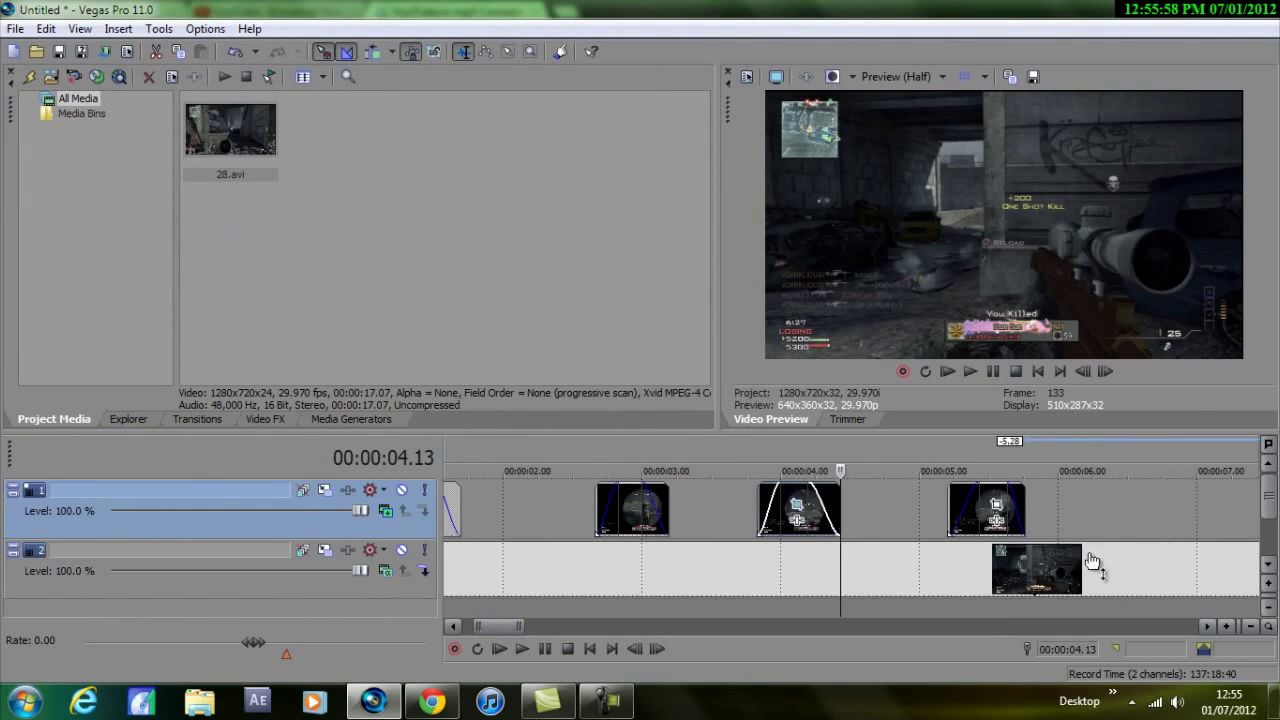
pyautogui.click(950, 515)
pyautogui.click(996, 518)
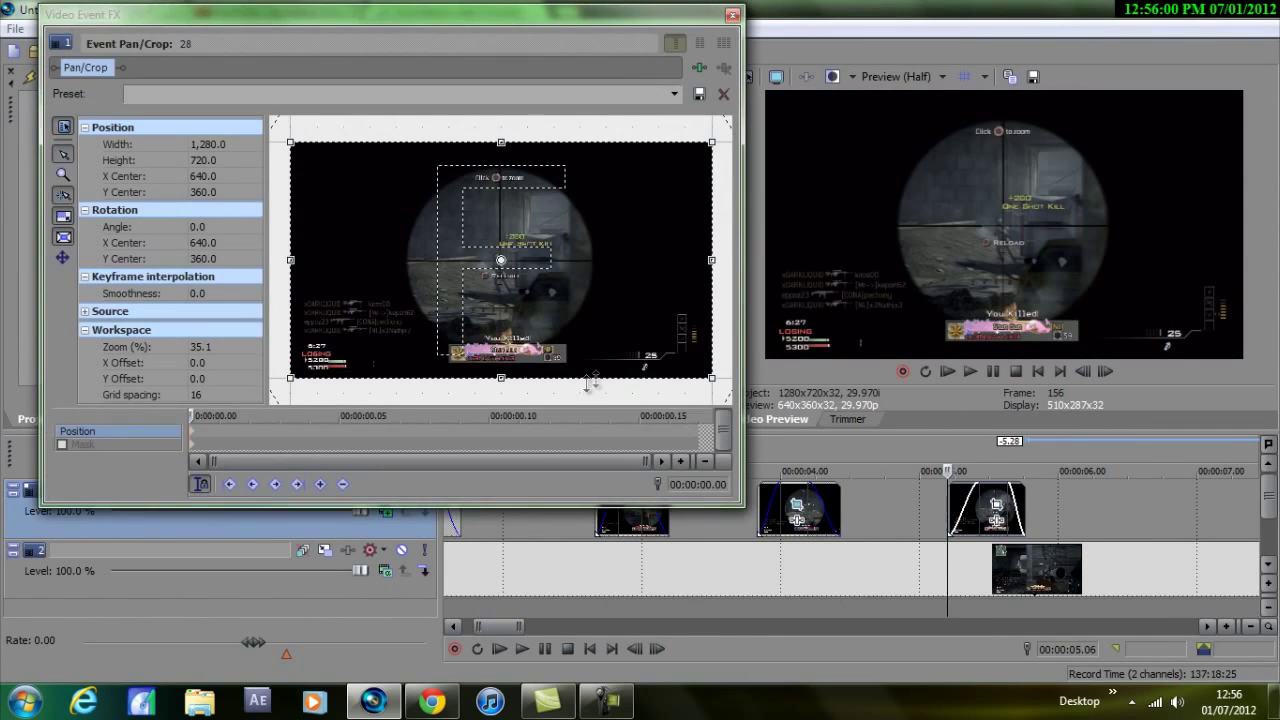
pyautogui.moveTo(192, 415)
pyautogui.mouseDown()
pyautogui.moveTo(238, 418)
pyautogui.moveTo(216, 416)
pyautogui.mouseUp()
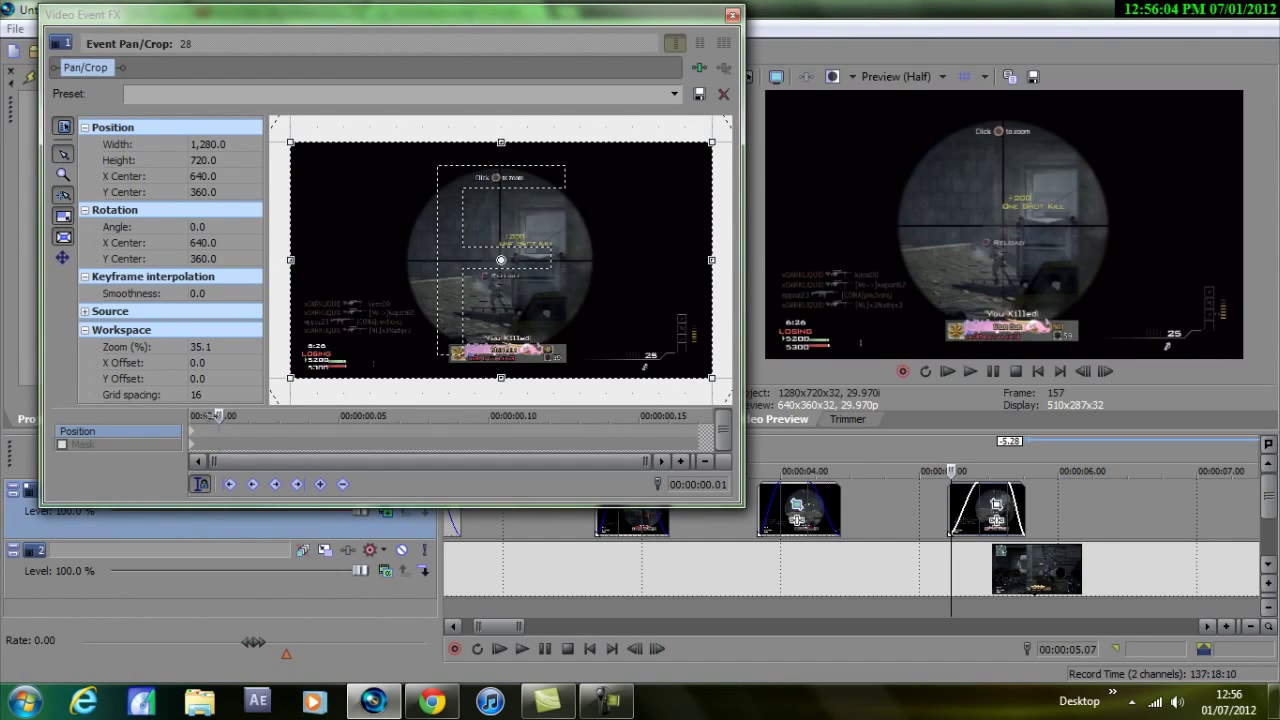
pyautogui.click(320, 484)
# Shrink the fourth segment's crop frame to 160 x 90 around the centre at 00:00:00.17 and close Event Pan/Crop
pyautogui.click(697, 440)
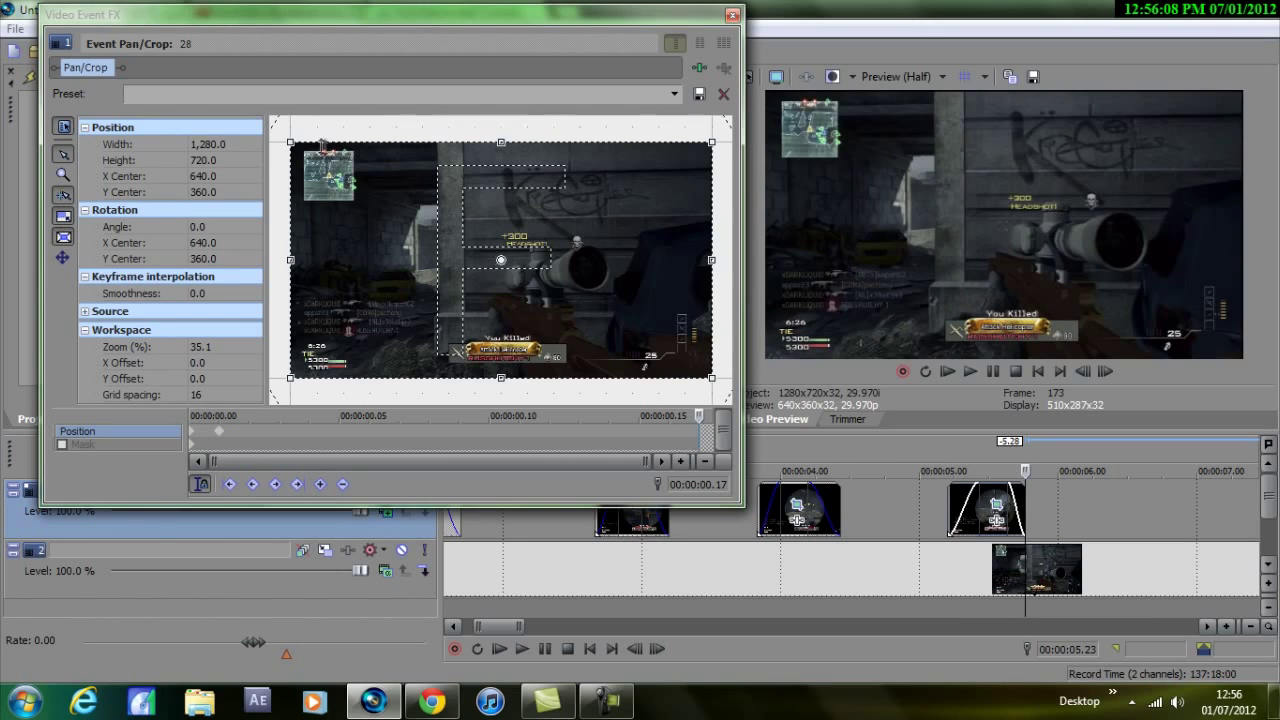
pyautogui.moveTo(292, 144); pyautogui.dragTo(465, 240)
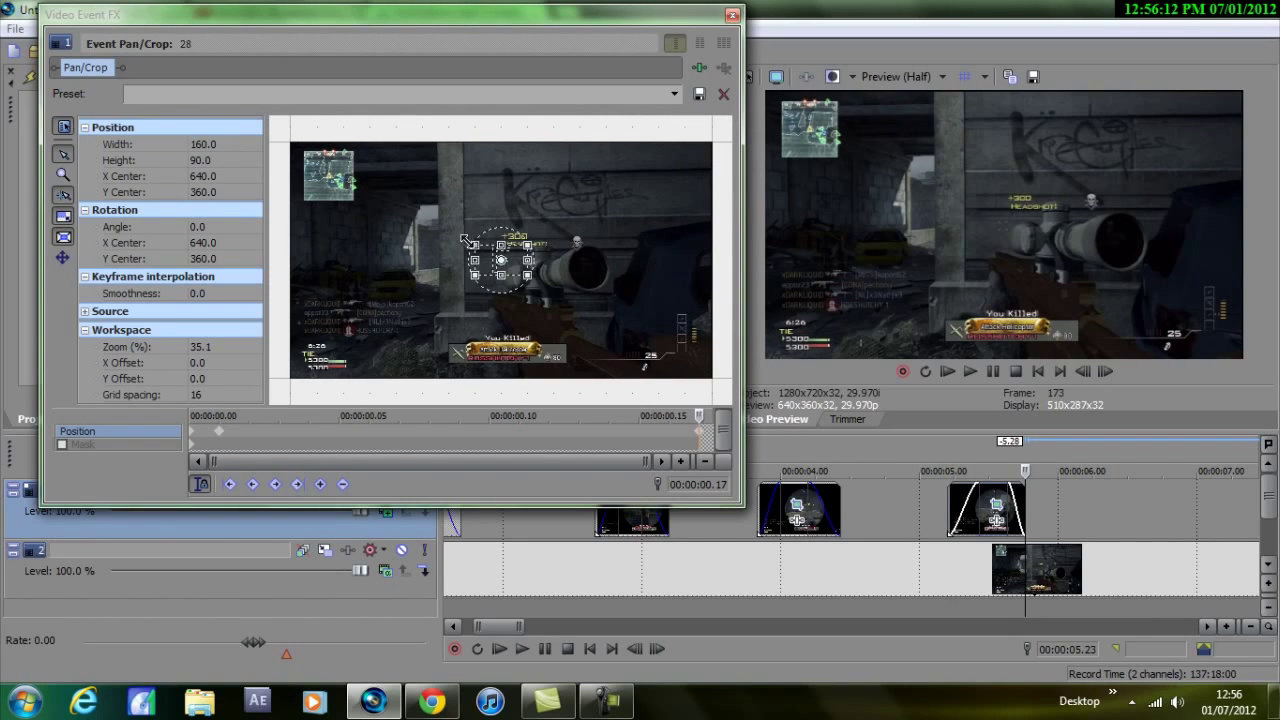
pyautogui.click(732, 14)
# Play the timeline from the beginning through all four kill segments to preview the effect, and stop playback
pyautogui.scroll(-5, 458, 510)
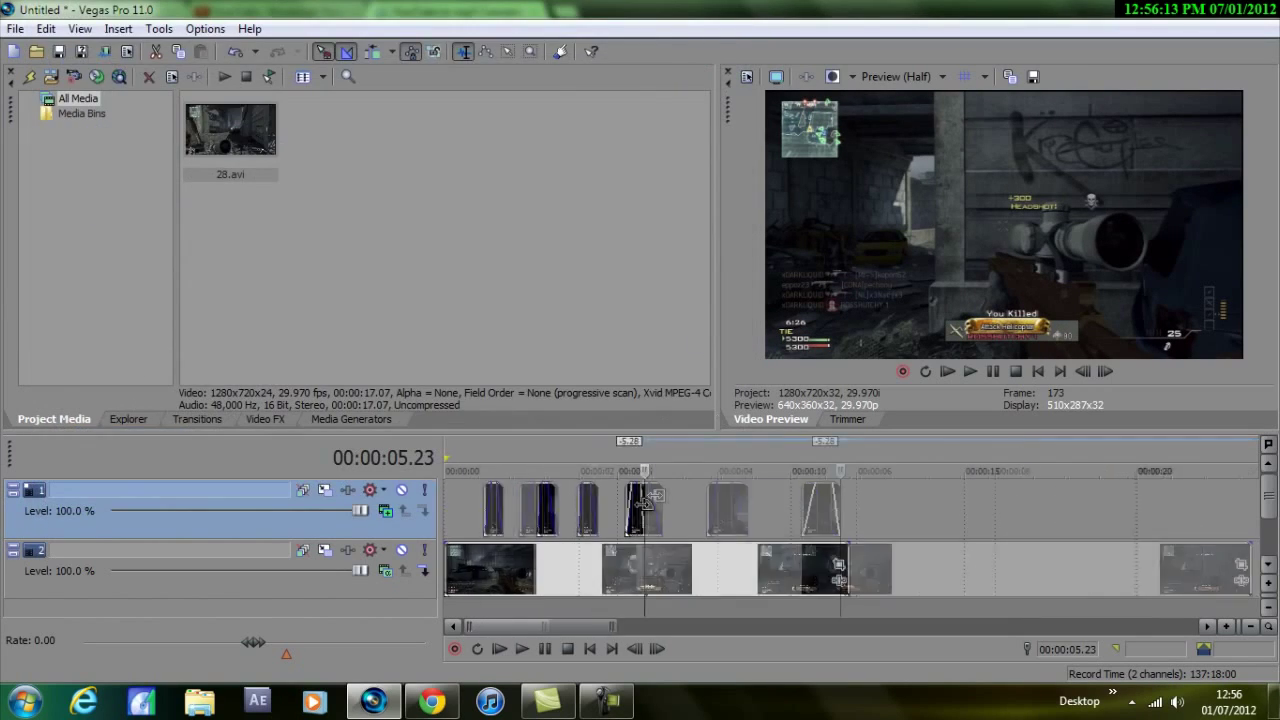
pyautogui.click(448, 510)
pyautogui.click(522, 649)
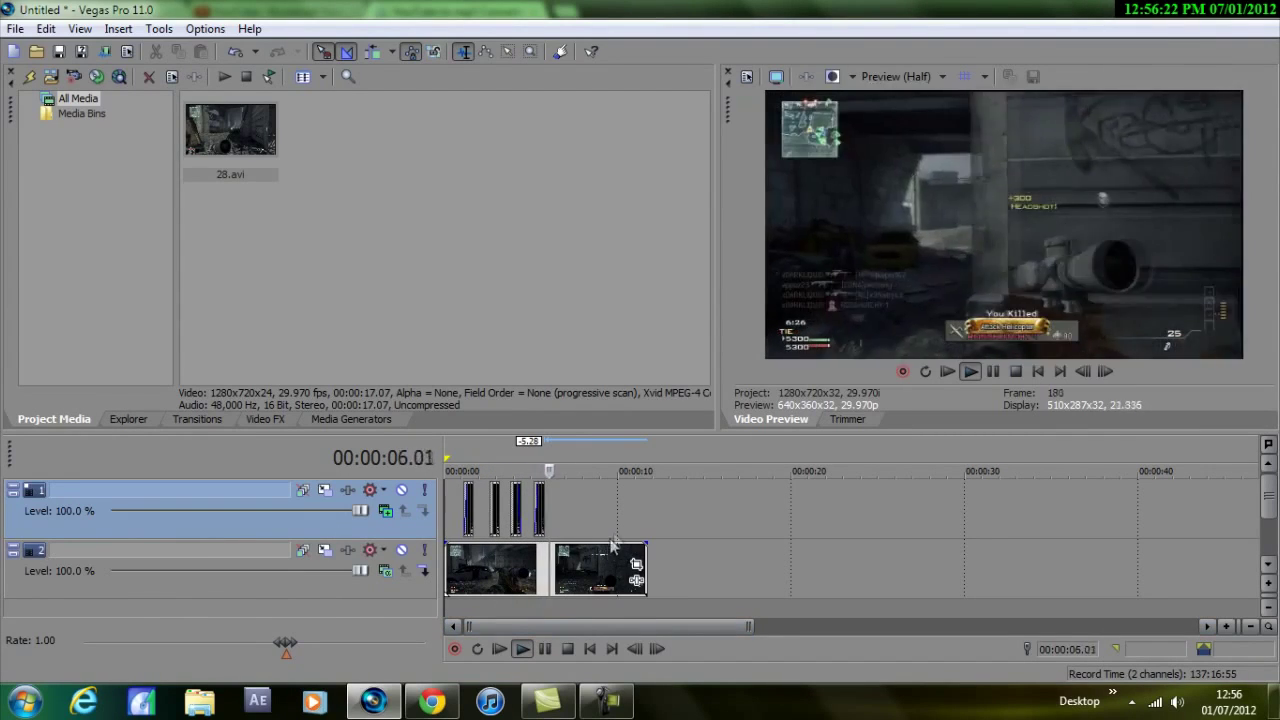
pyautogui.click(567, 649)
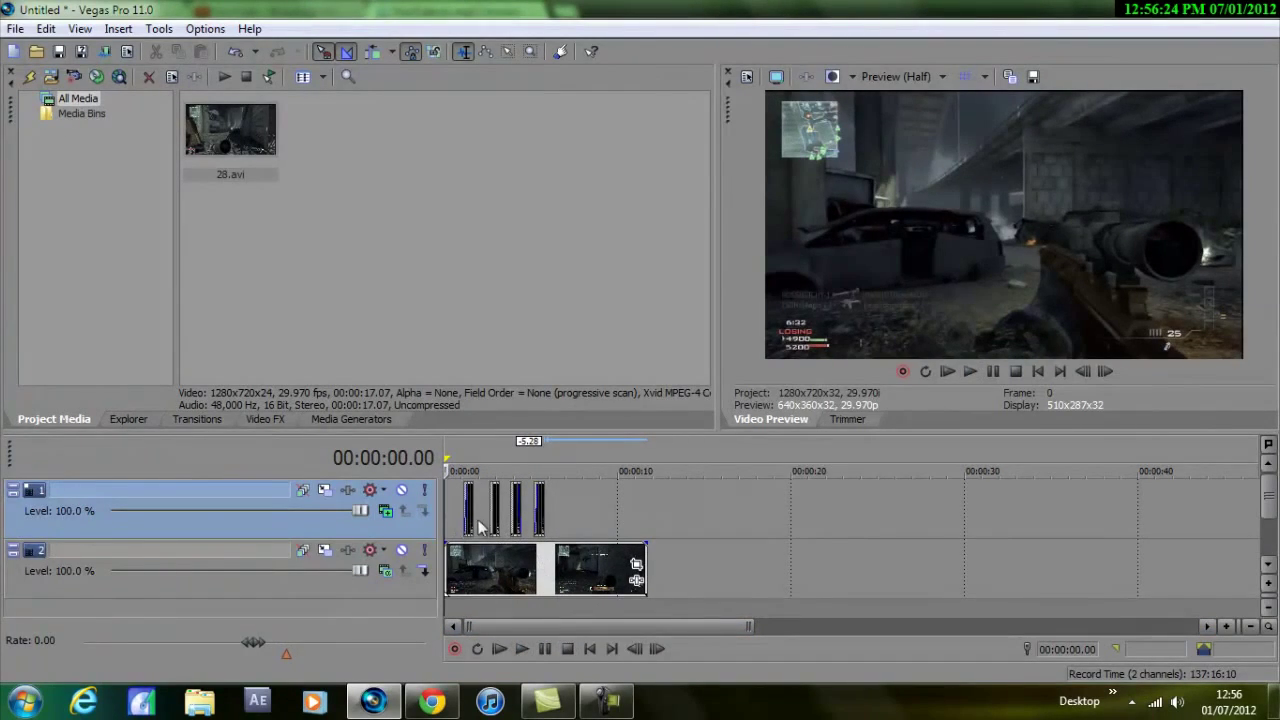
# Examine the frames where the first kill segment starts over the original clip, around 00:00:01.05
pyautogui.scroll(4, 510, 560)
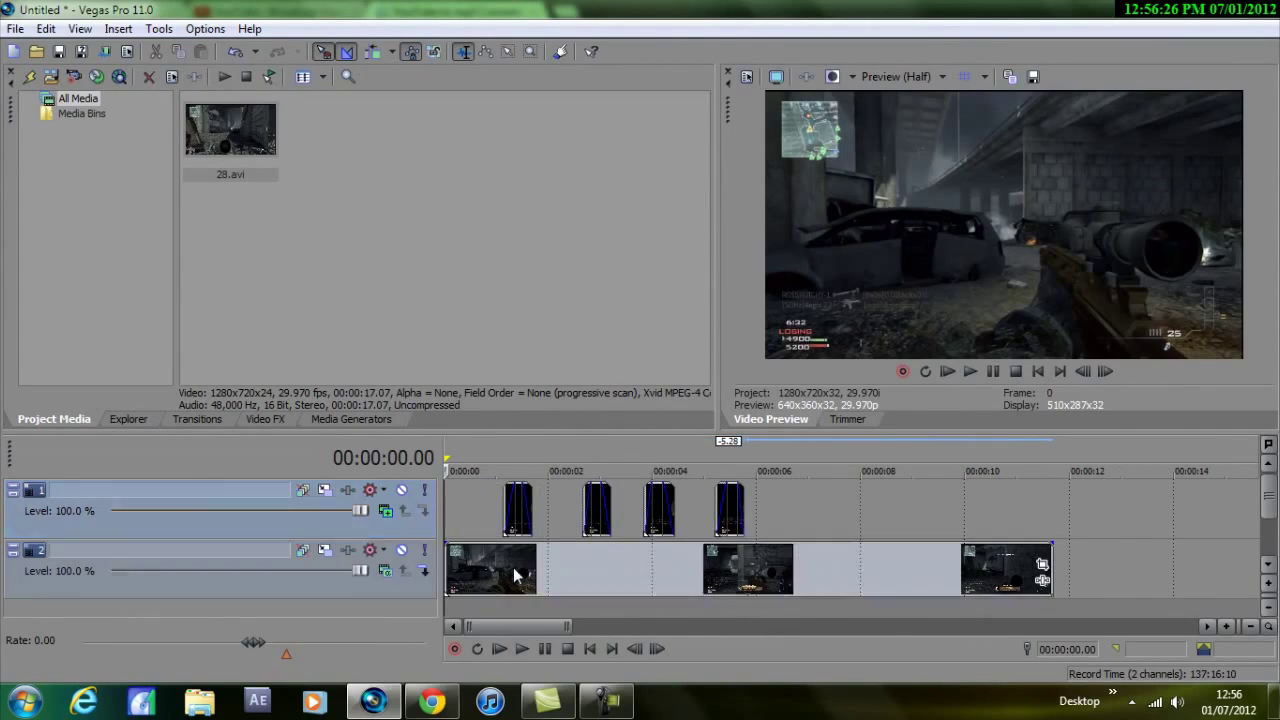
pyautogui.click(515, 575)
pyautogui.scroll(2, 518, 588)
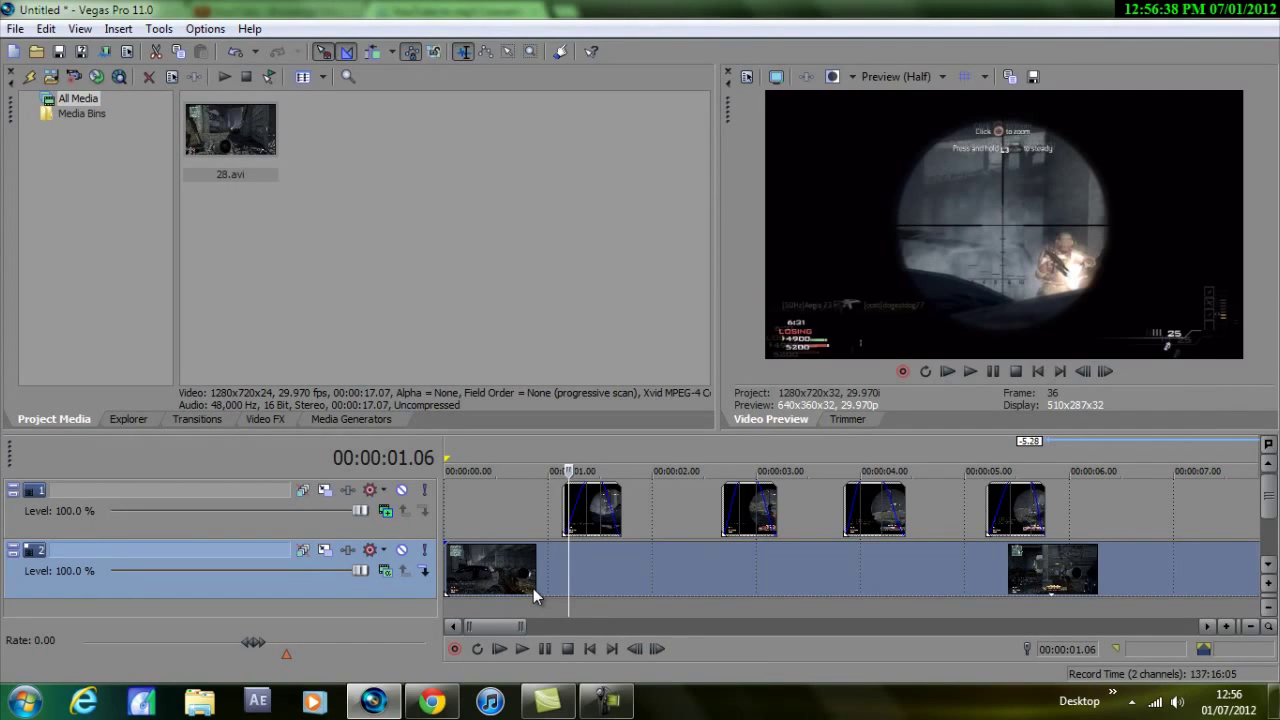
pyautogui.click(563, 509)
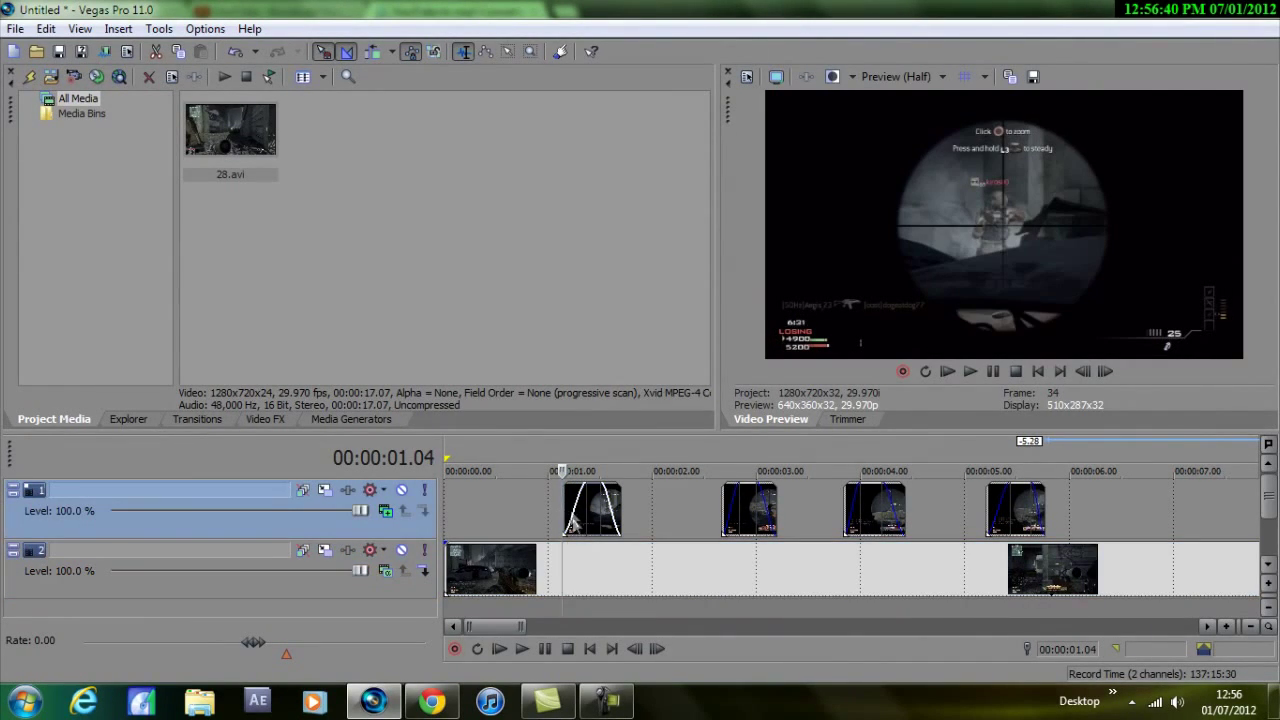
pyautogui.scroll(-1, 577, 566)
pyautogui.scroll(2, 569, 576)
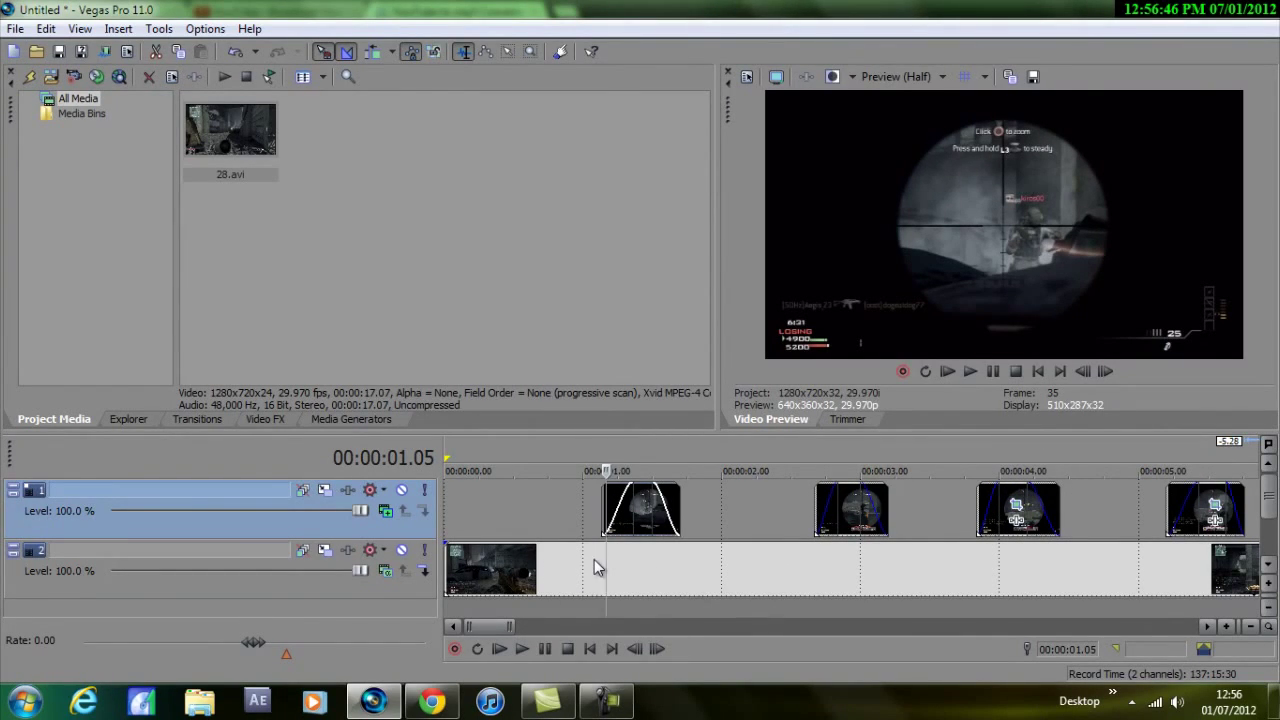
pyautogui.scroll(-3, 594, 560)
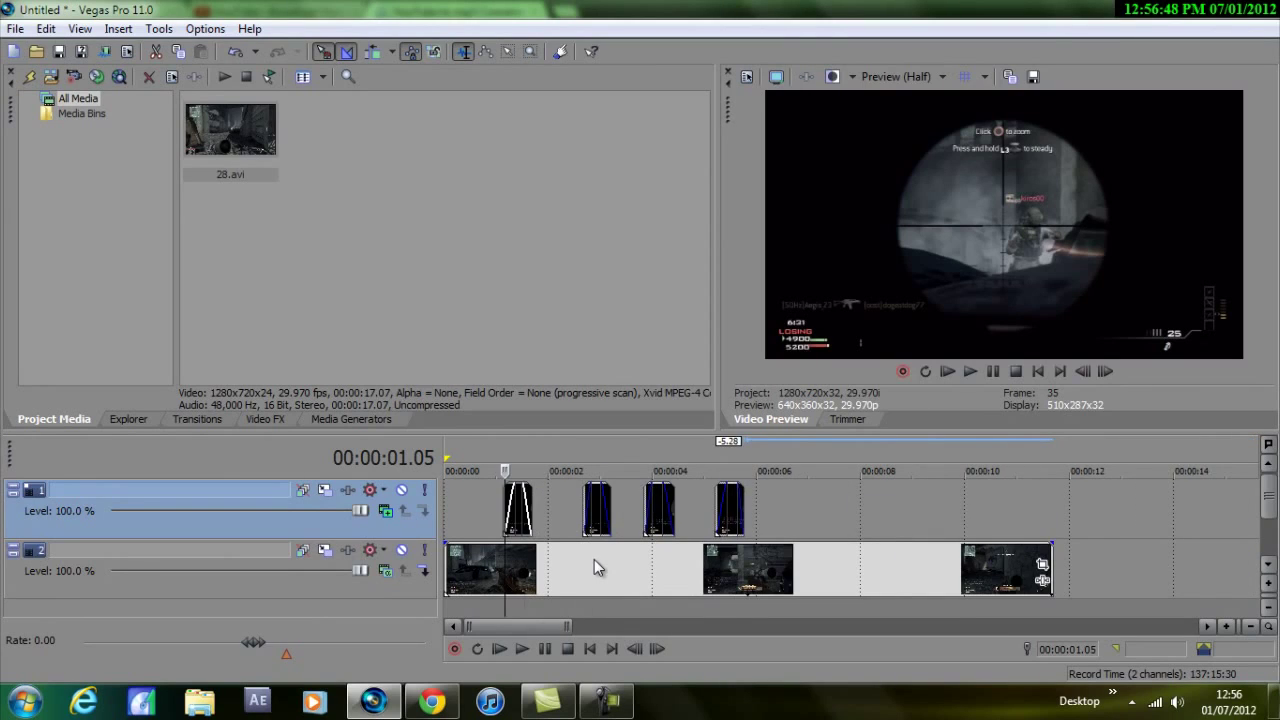
pyautogui.scroll(2, 594, 560)
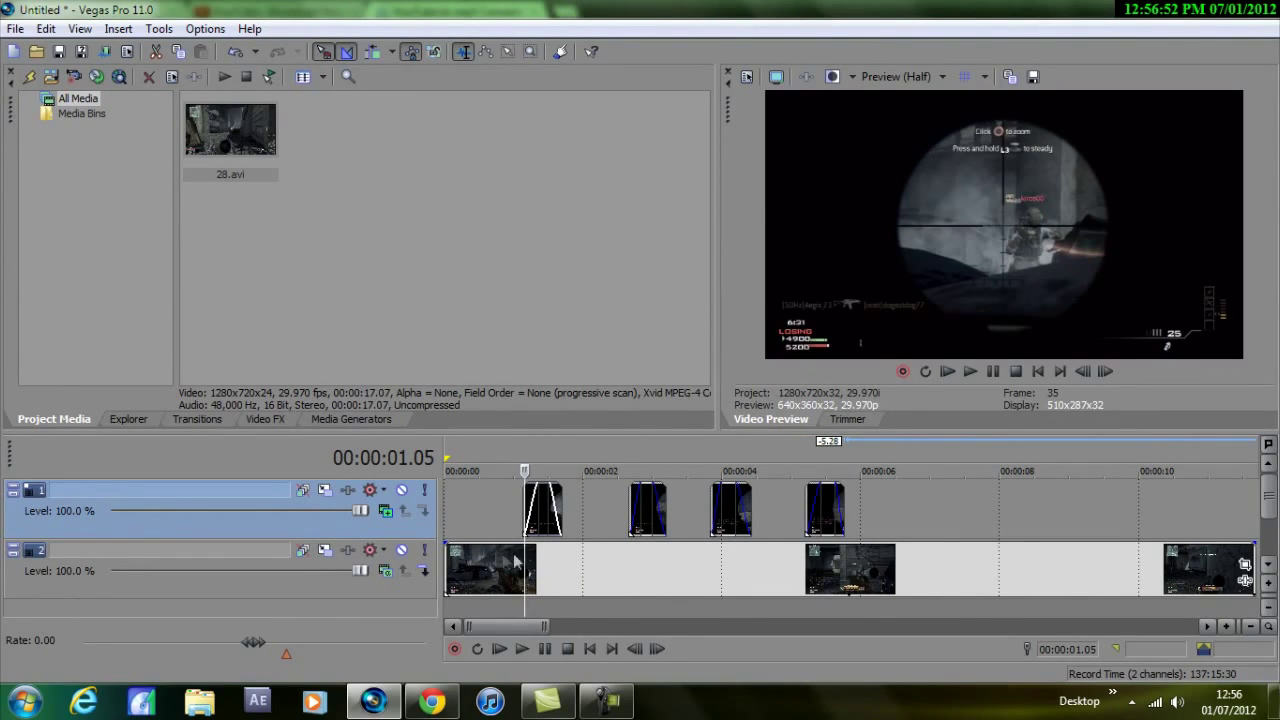
pyautogui.scroll(-4, 495, 567)
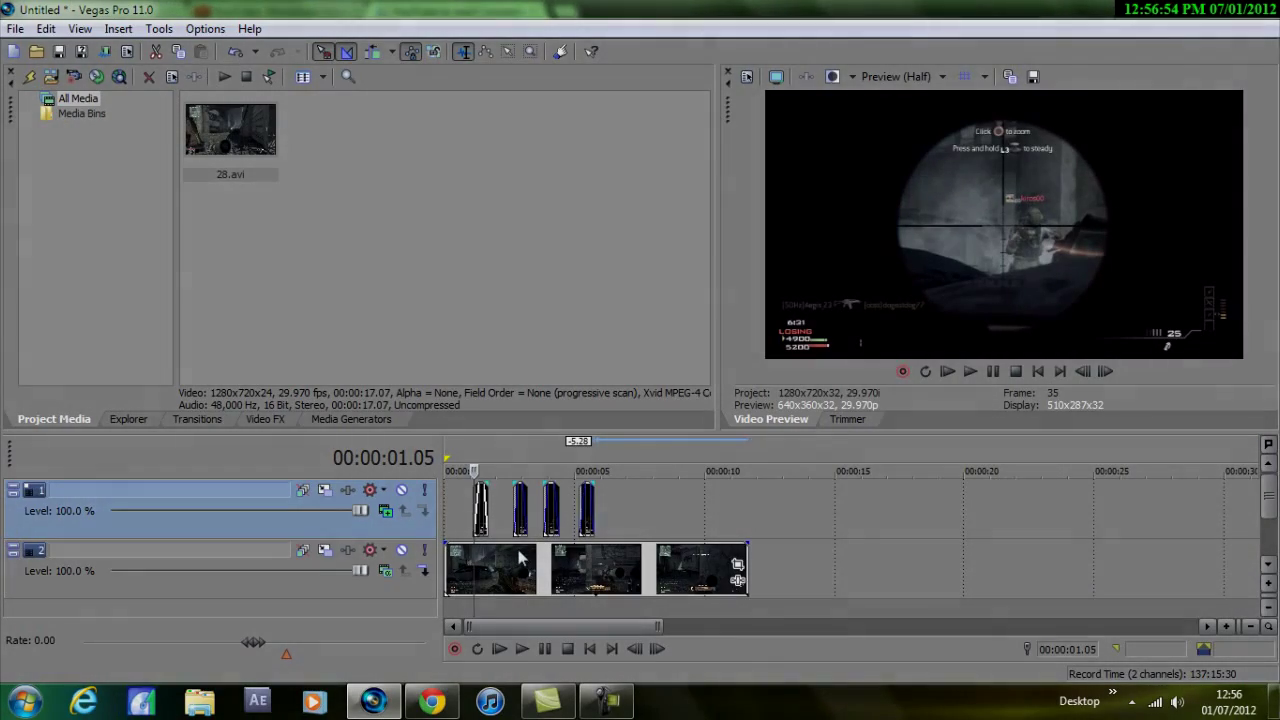